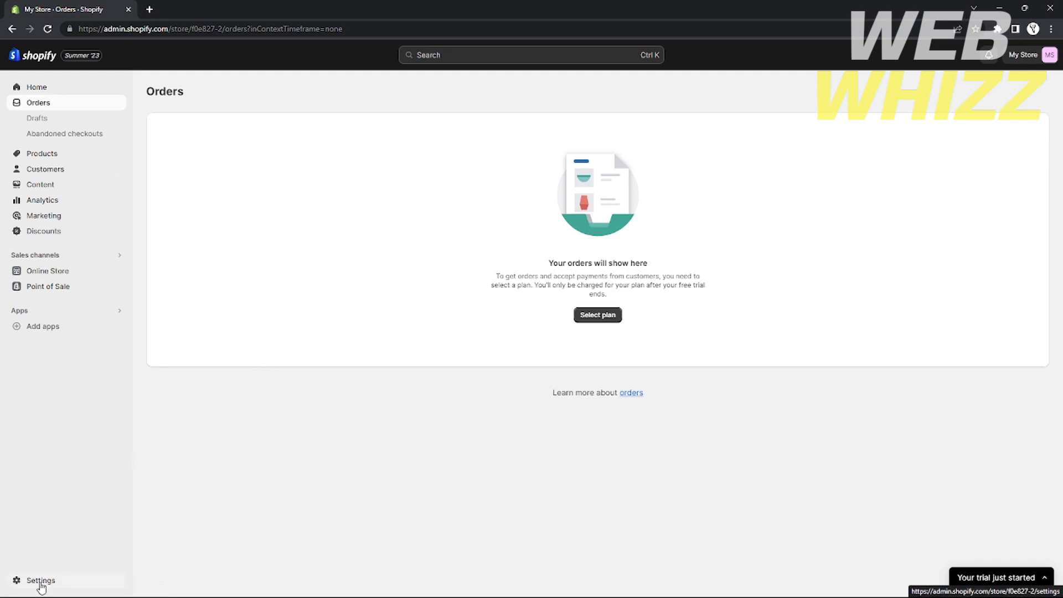
Step: Show the store's installed apps and sales channels from Settings
{"action": "left_click", "coordinate": [39, 581]}
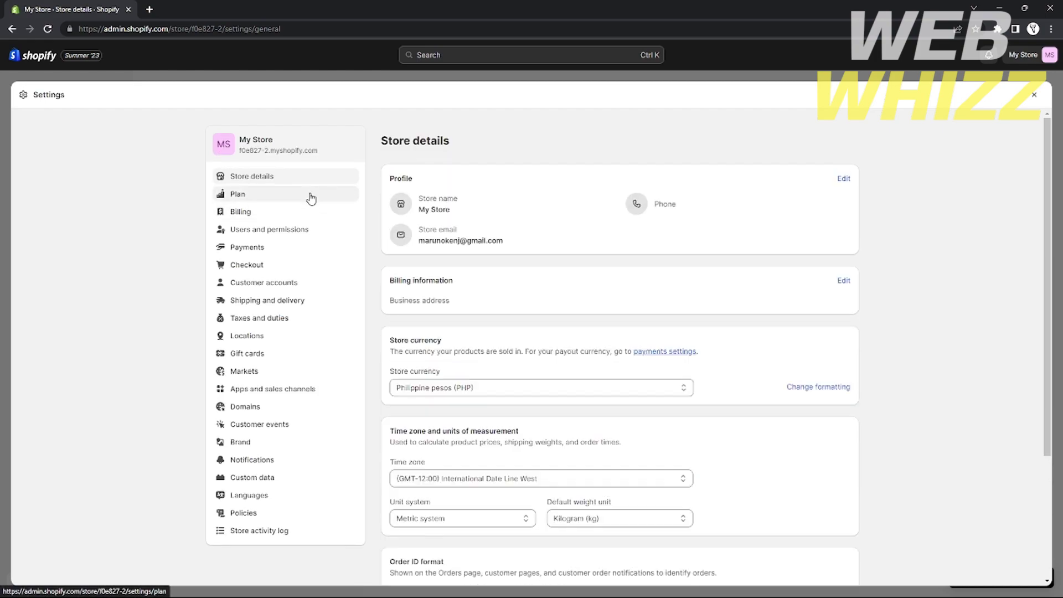
{"action": "left_click", "coordinate": [272, 390]}
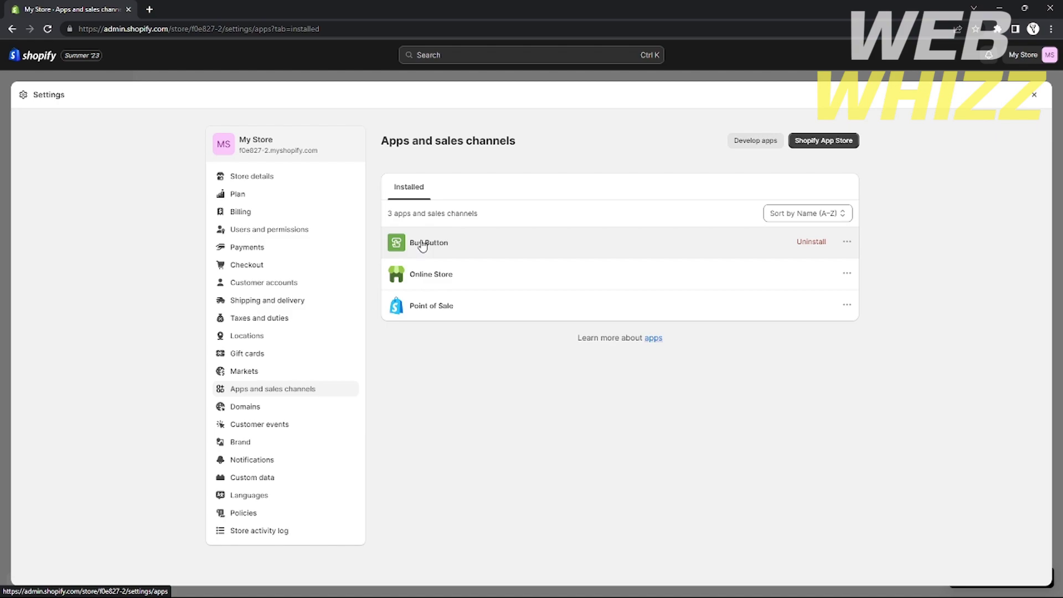
Step: Open the Shopify App Store in a new browser tab
{"action": "right_click", "coordinate": [830, 142]}
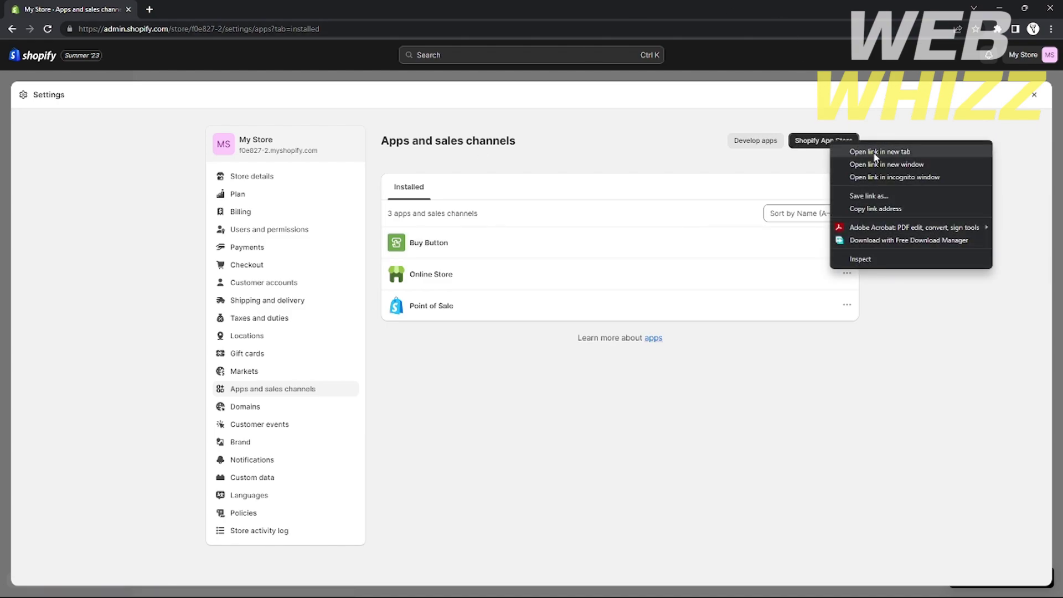
{"action": "left_click", "coordinate": [875, 158]}
{"action": "left_click", "coordinate": [234, 6]}
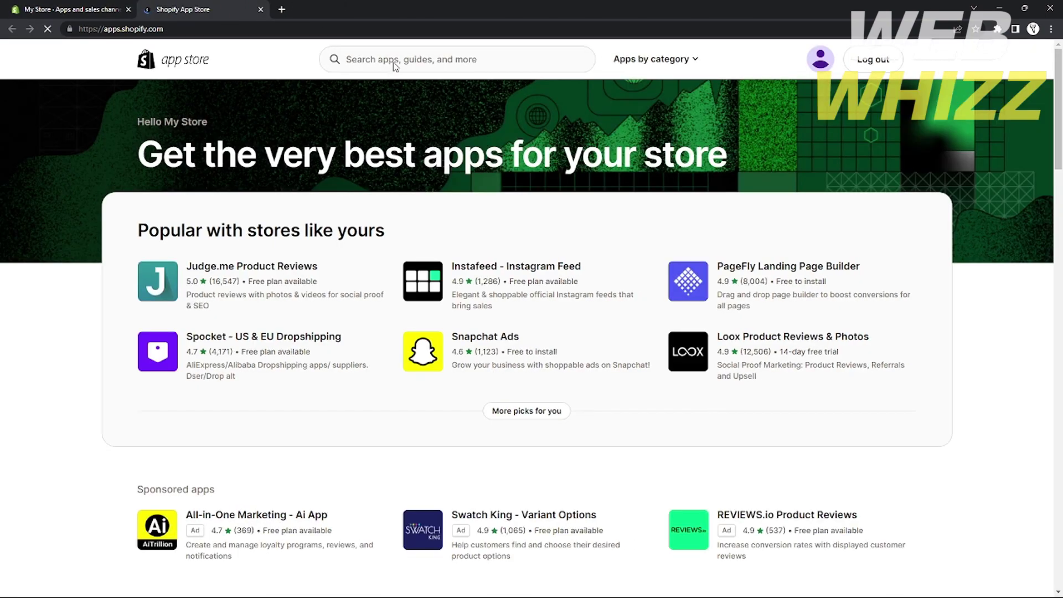
Step: Search the App Store for 'buy button', open the Buy Button channel listing, and return to admin
{"action": "left_click", "coordinate": [396, 59]}
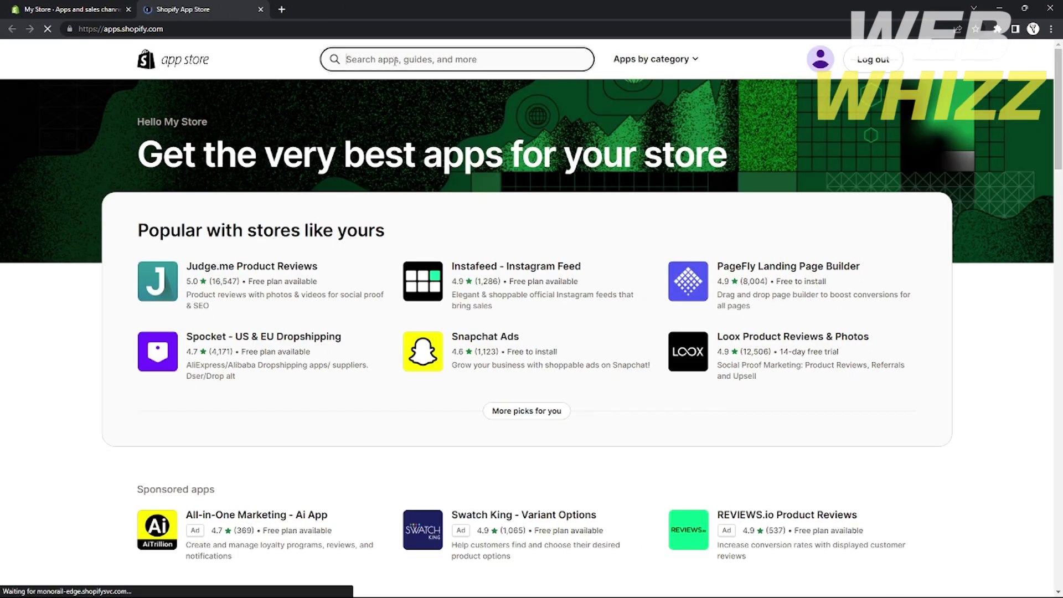
{"action": "type", "text": "buy bu"}
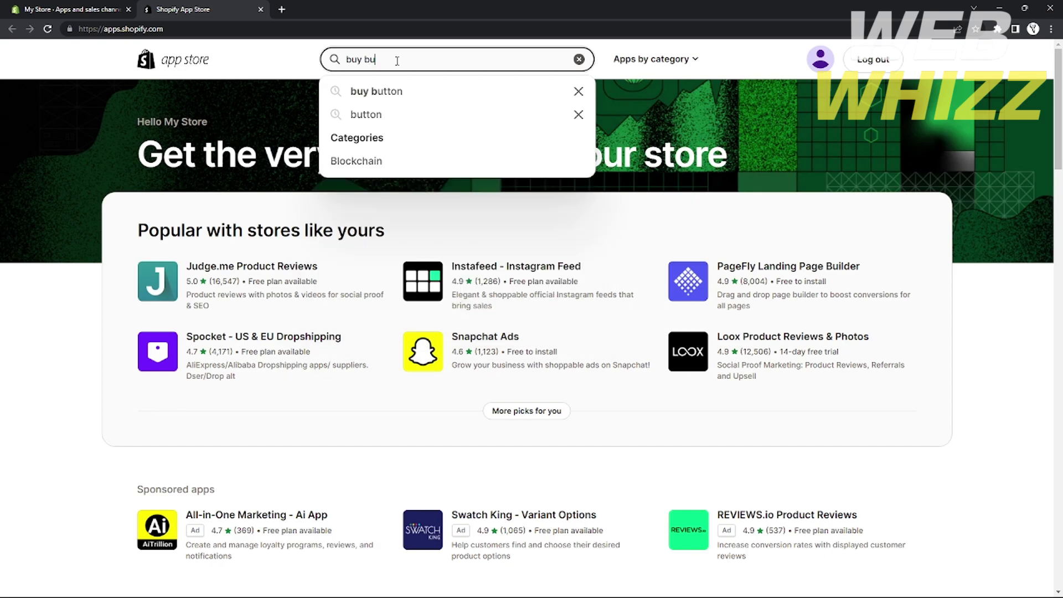
{"action": "type", "text": "tton"}
{"action": "key", "text": "Return"}
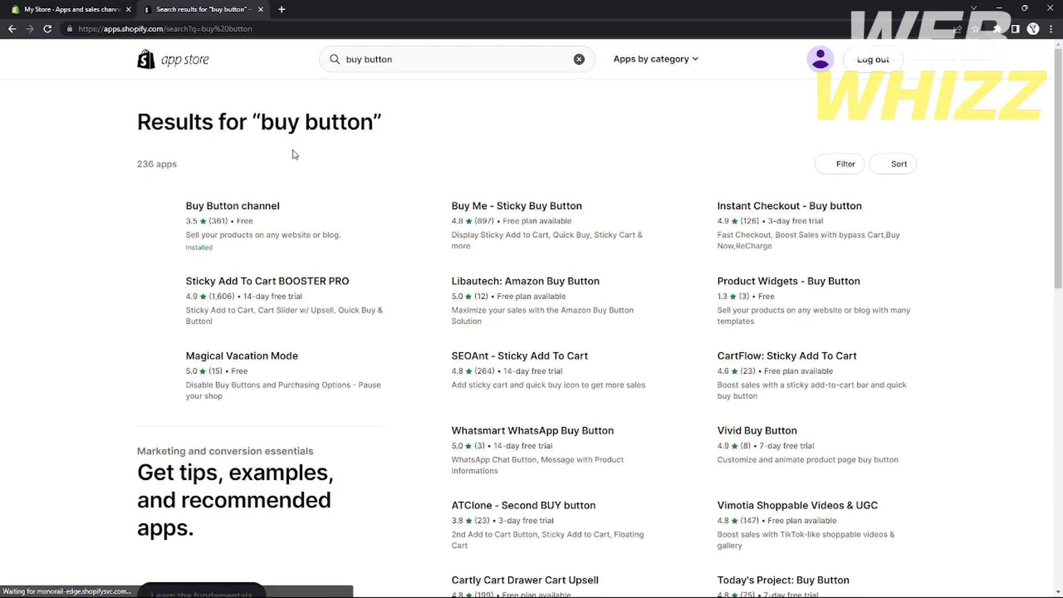
{"action": "left_click", "coordinate": [229, 207]}
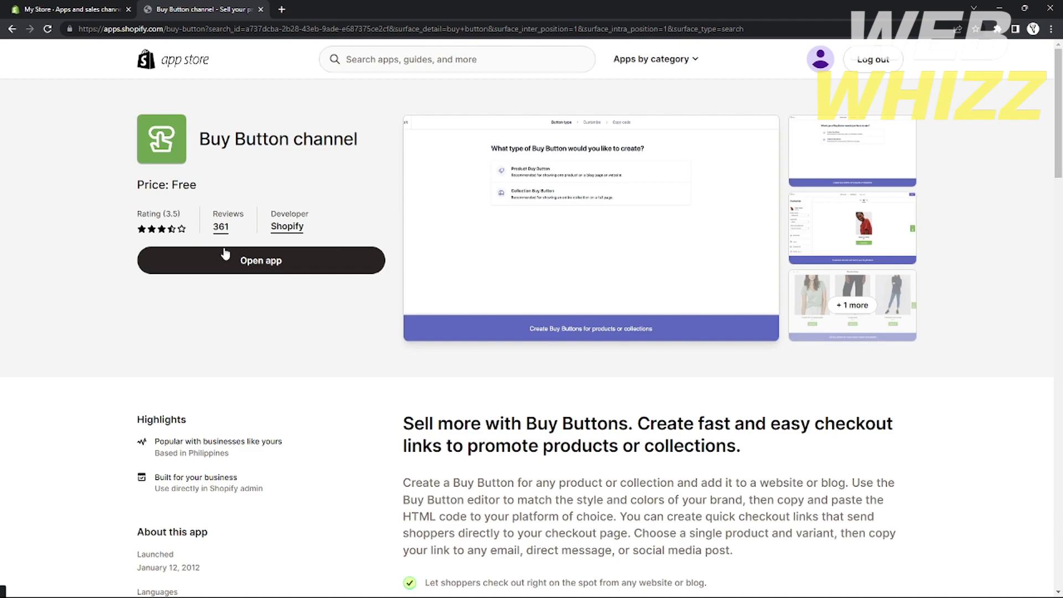
{"action": "left_click", "coordinate": [83, 8]}
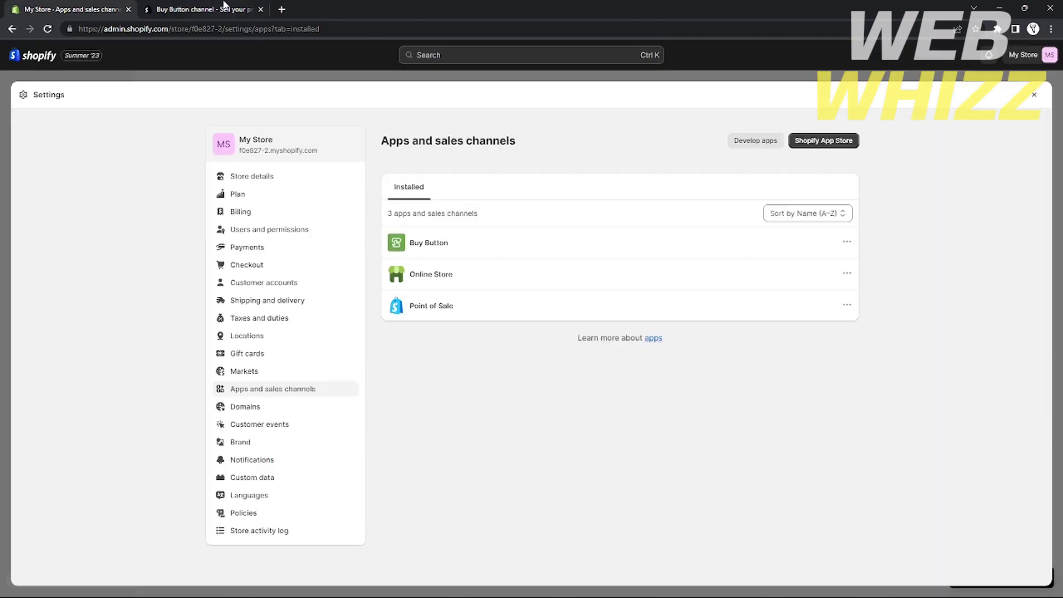
Step: Close the App Store tab and open the Buy Button sales channel from the apps list
{"action": "left_click", "coordinate": [261, 10]}
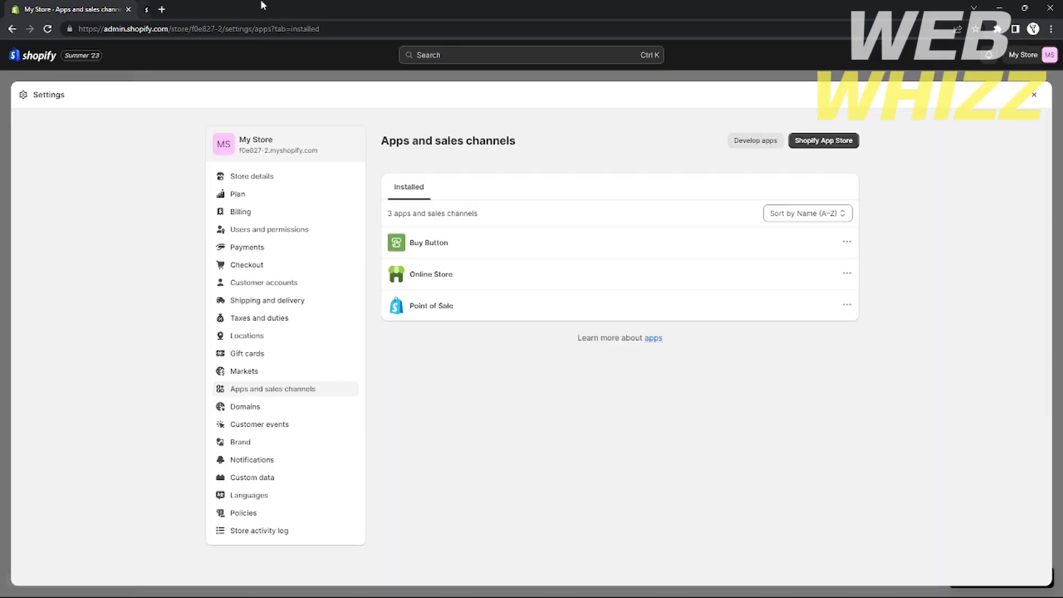
{"action": "left_click", "coordinate": [437, 249]}
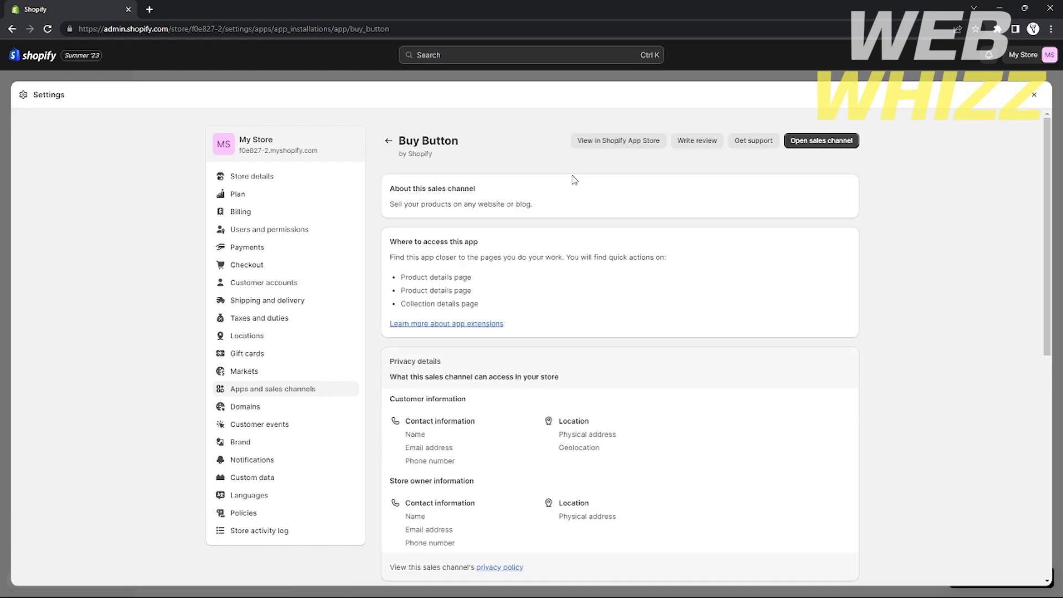
{"action": "left_click", "coordinate": [822, 142]}
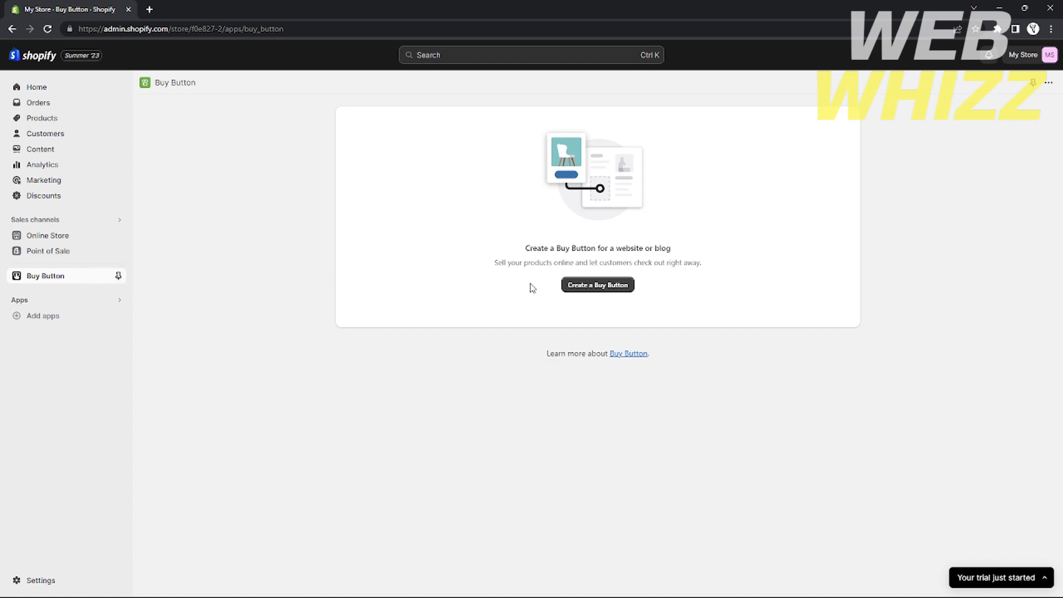
Step: Create a Product Buy Button for the Short sleeve shirt
{"action": "left_click", "coordinate": [625, 285]}
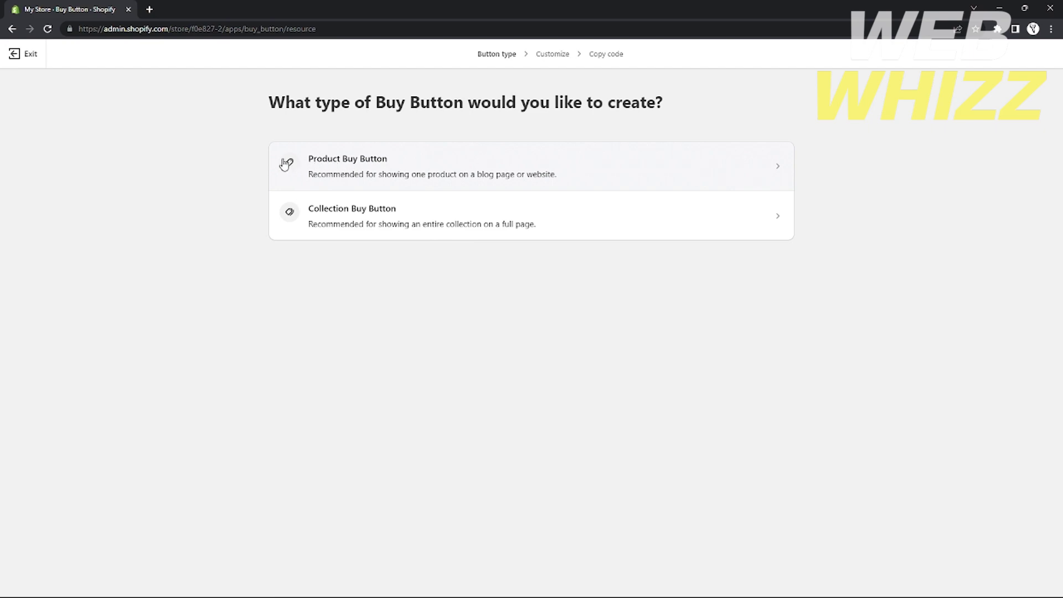
{"action": "left_click", "coordinate": [365, 162]}
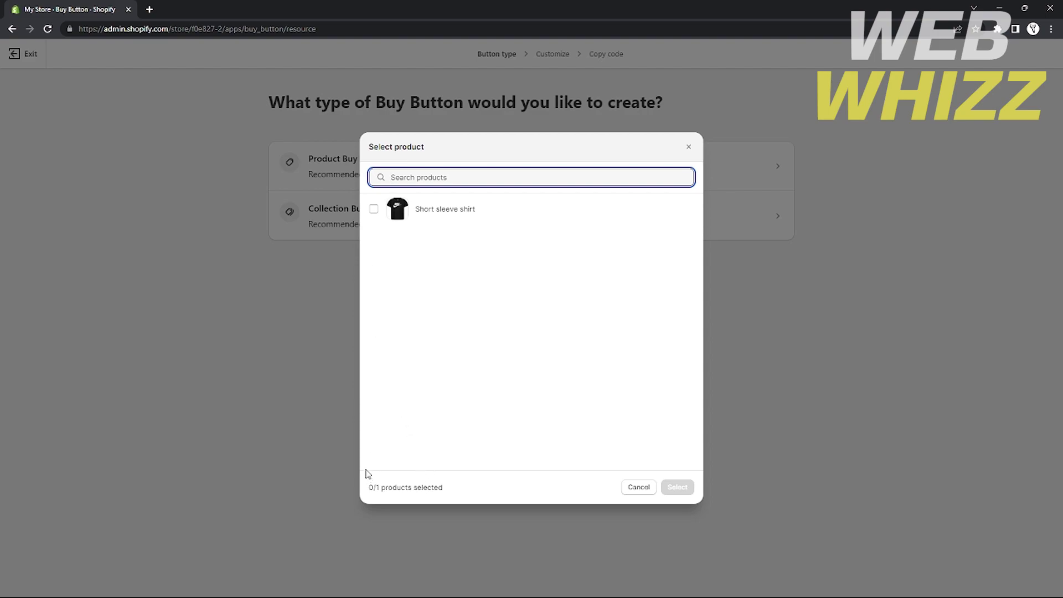
{"action": "left_click", "coordinate": [374, 211]}
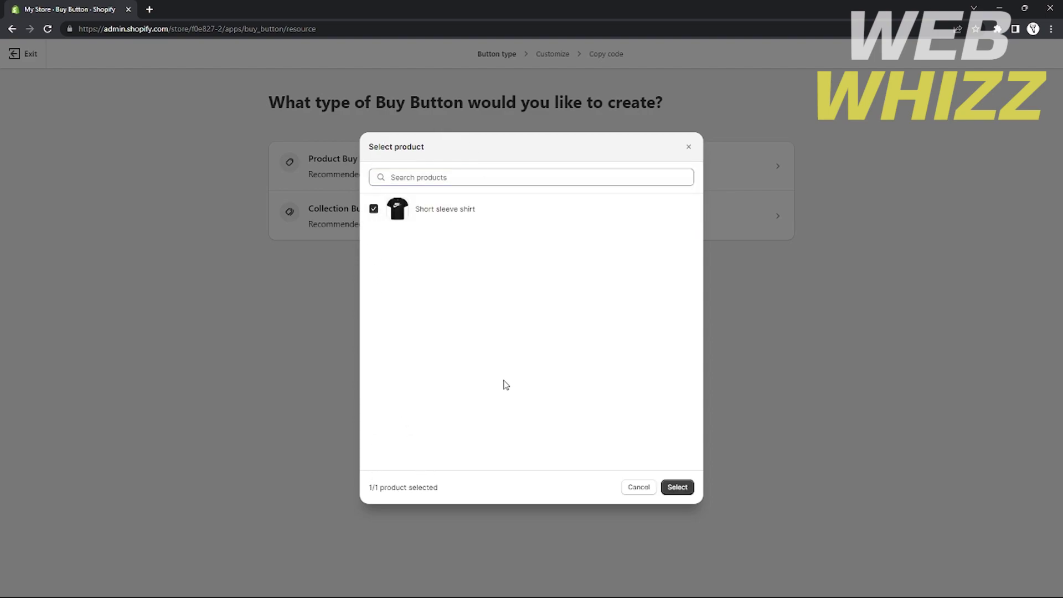
{"action": "left_click", "coordinate": [677, 488]}
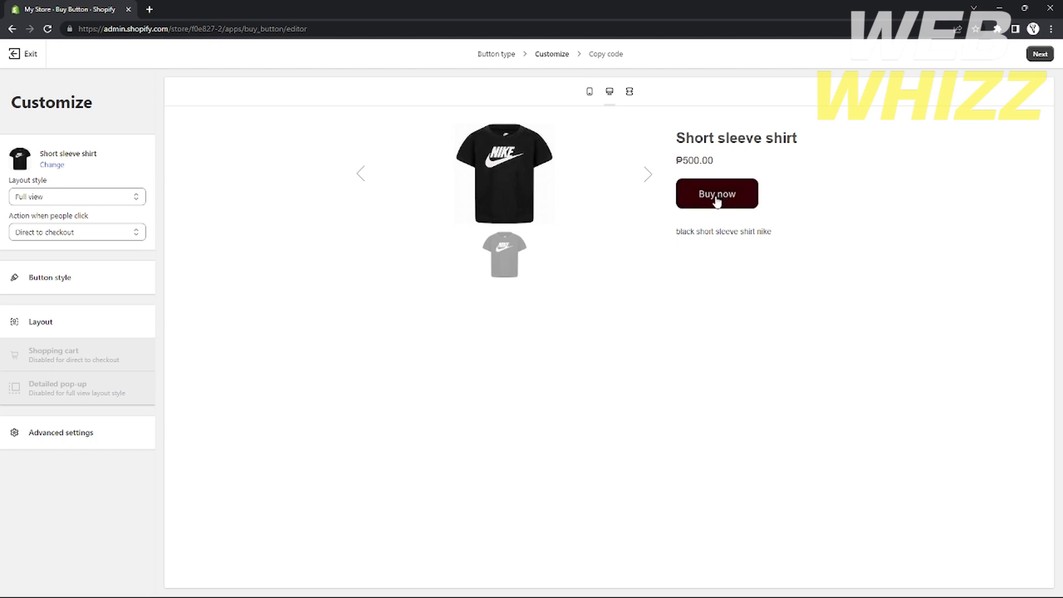
Step: Preview on mobile and desktop, try Basic and Classic layouts, then keep Full view
{"action": "left_click", "coordinate": [590, 92]}
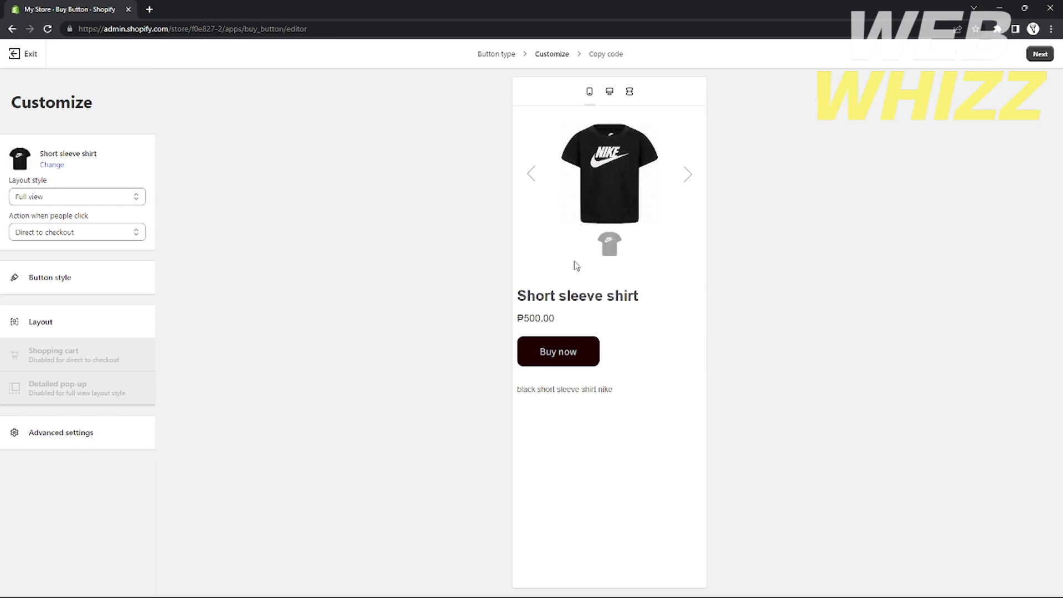
{"action": "left_click", "coordinate": [610, 92]}
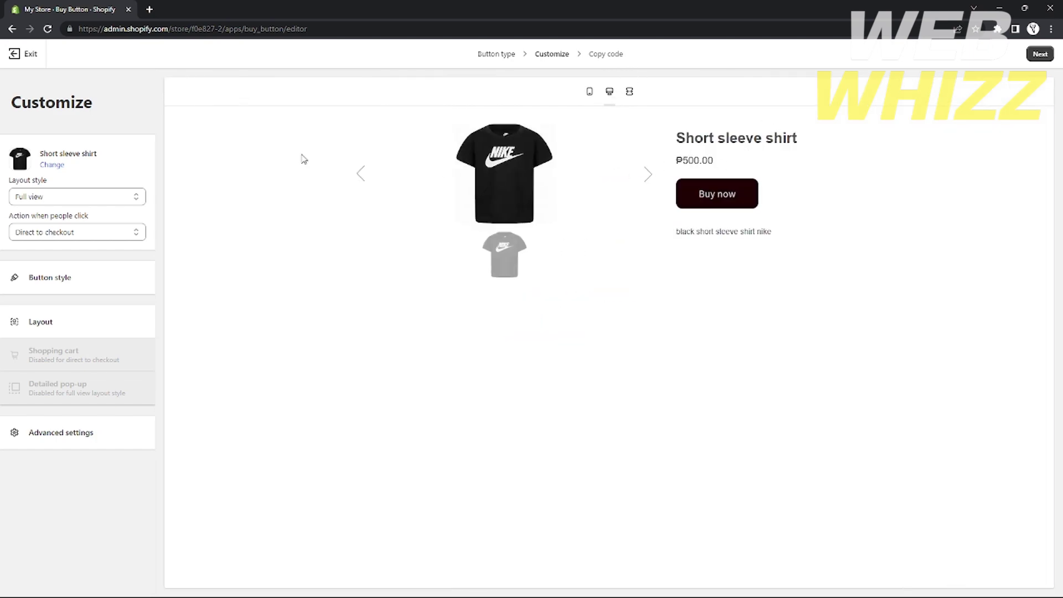
{"action": "left_click", "coordinate": [97, 195]}
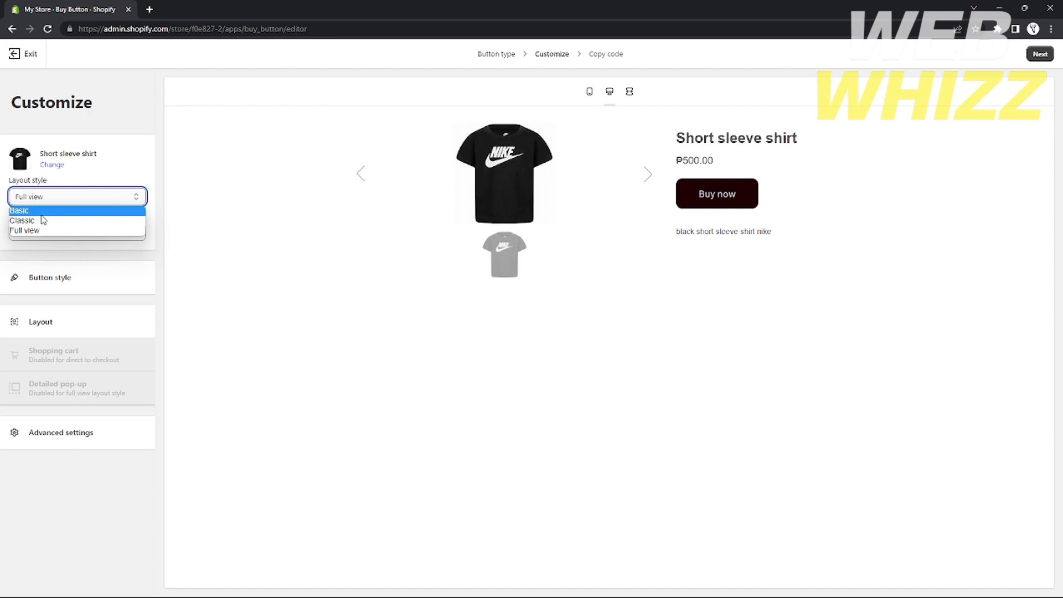
{"action": "left_click", "coordinate": [37, 212]}
{"action": "left_click", "coordinate": [117, 197]}
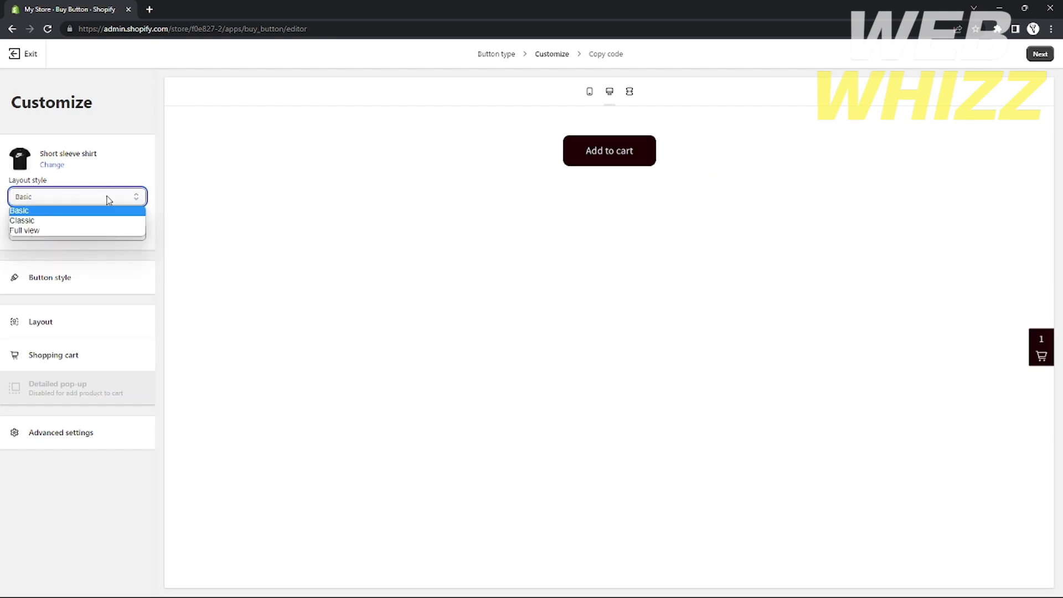
{"action": "left_click", "coordinate": [69, 225]}
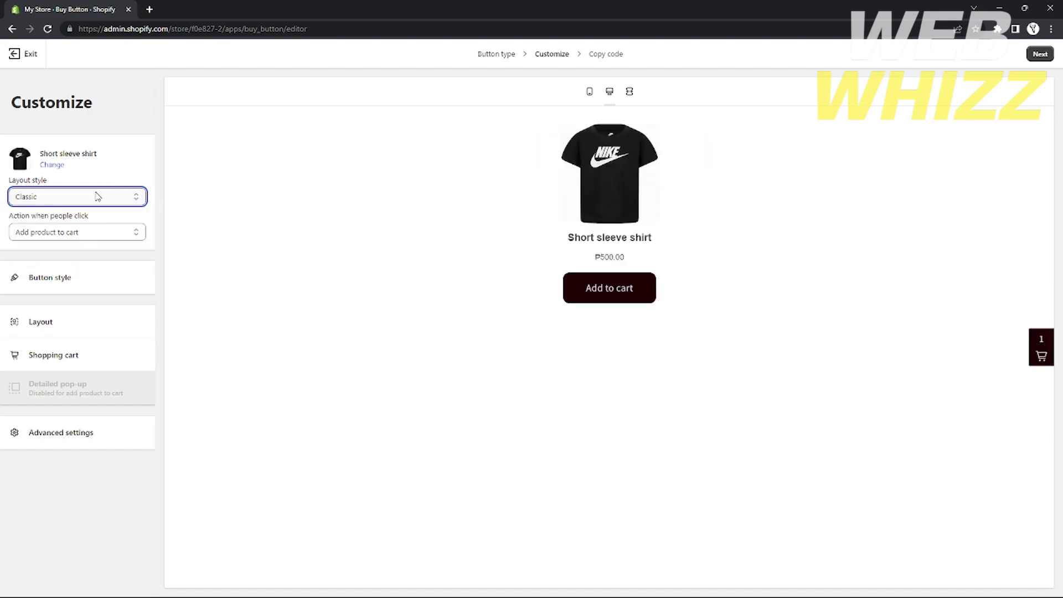
{"action": "left_click", "coordinate": [99, 197]}
{"action": "left_click", "coordinate": [74, 230]}
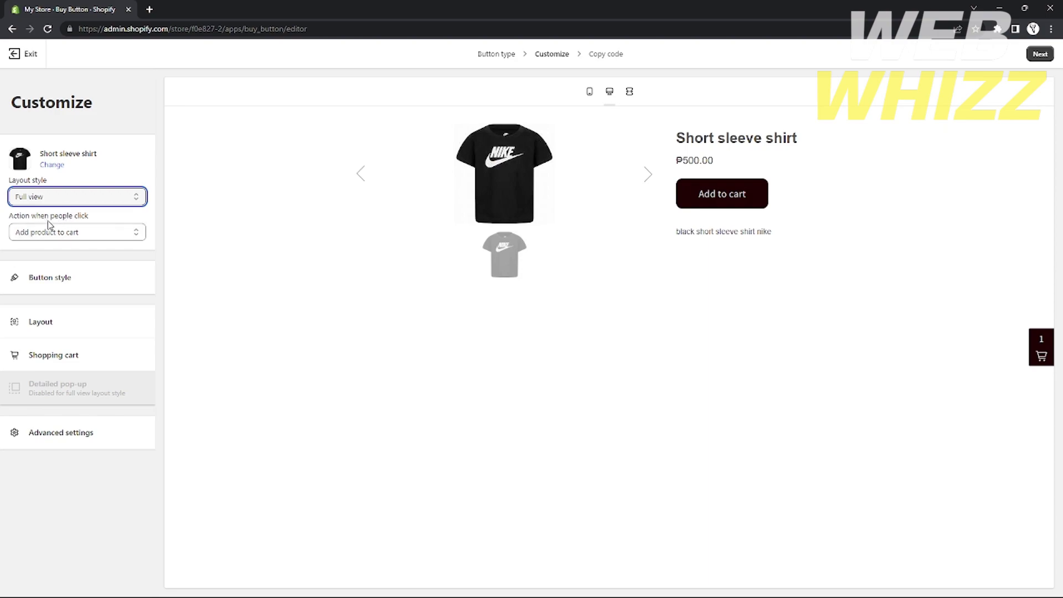
Step: Set the button's click action to Direct to checkout
{"action": "left_click", "coordinate": [68, 233]}
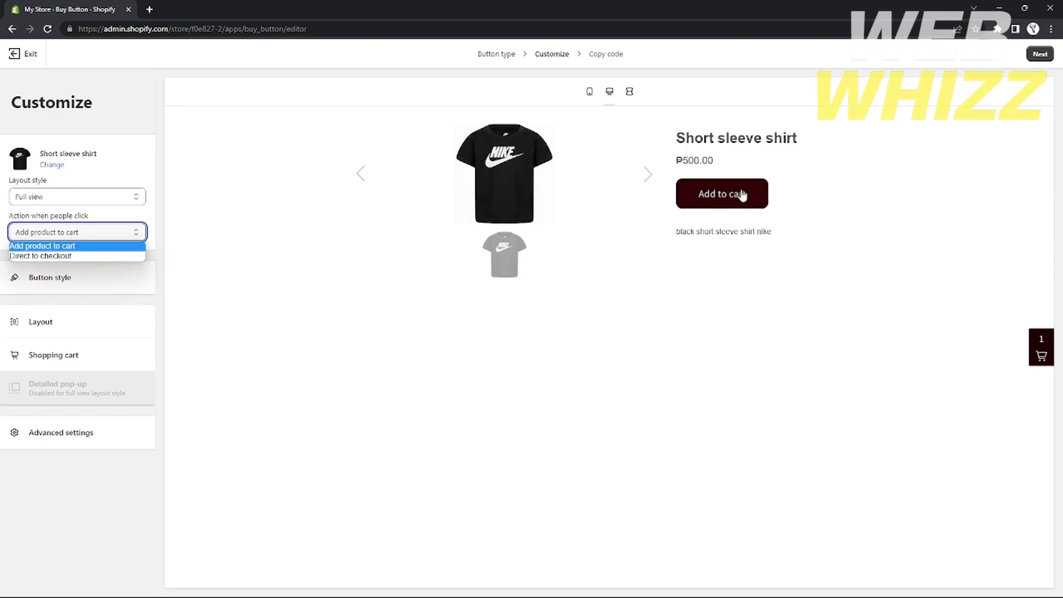
{"action": "left_click", "coordinate": [50, 256]}
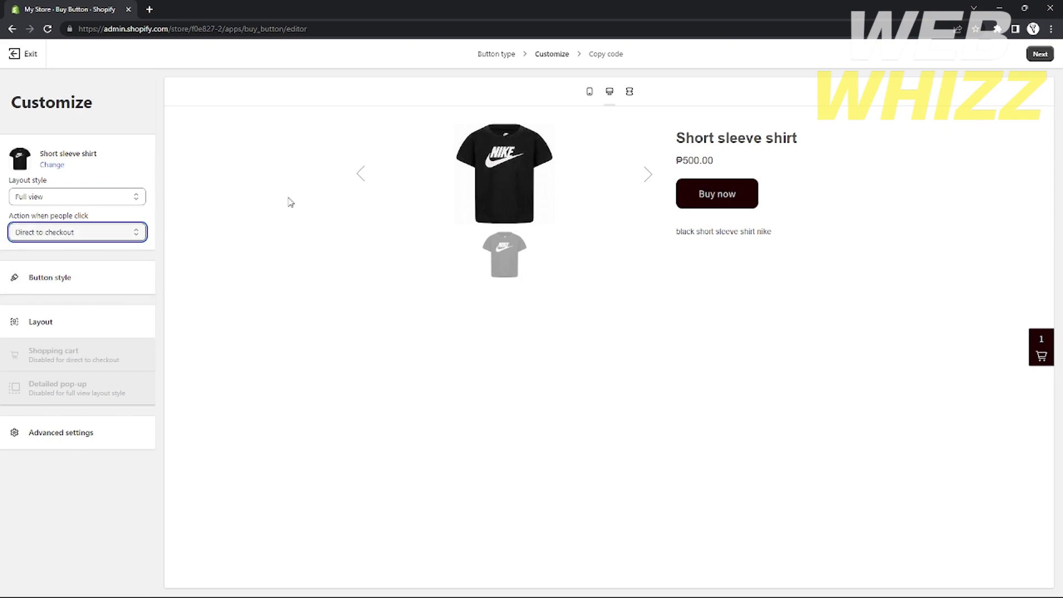
{"action": "left_click", "coordinate": [143, 230]}
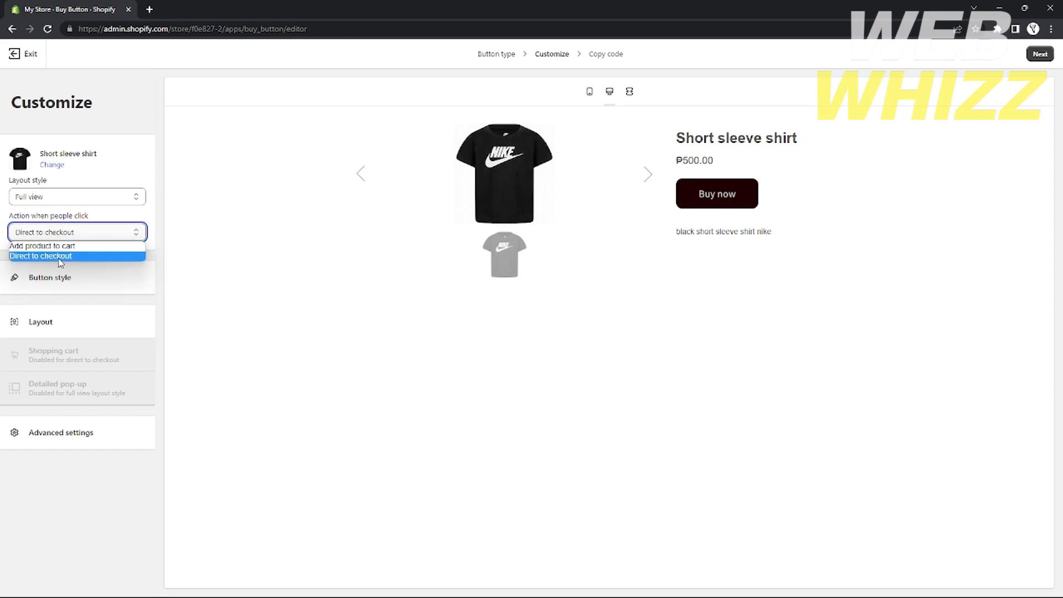
{"action": "left_click", "coordinate": [681, 235]}
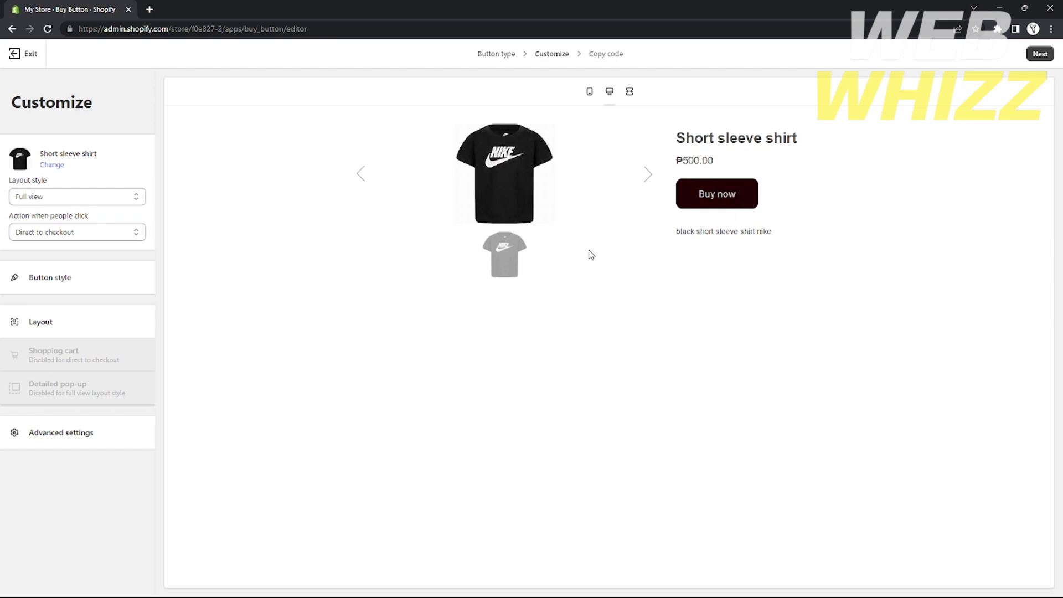
Step: Set the Buy now button corners to 29 px and its width to 107 px
{"action": "left_click", "coordinate": [54, 281]}
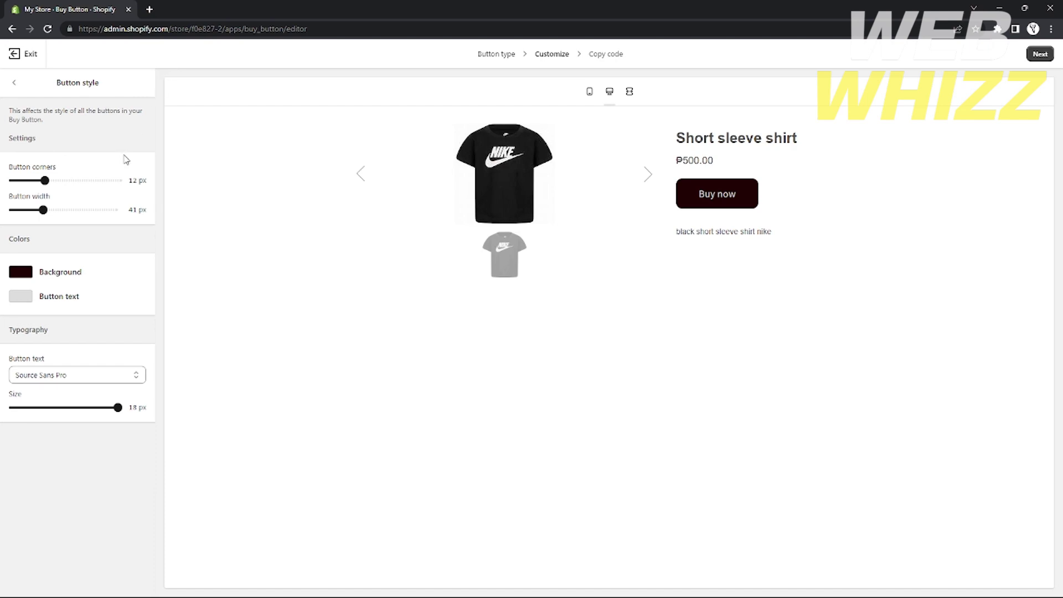
{"action": "left_click_drag", "start_coordinate": [45, 181], "coordinate": [115, 182]}
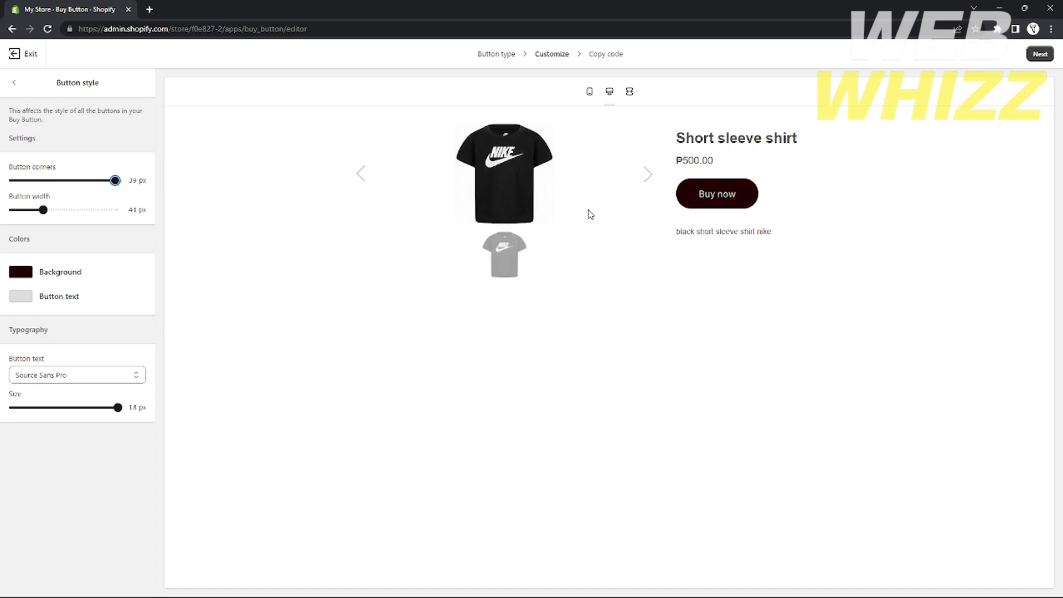
{"action": "left_click_drag", "start_coordinate": [45, 211], "coordinate": [192, 204]}
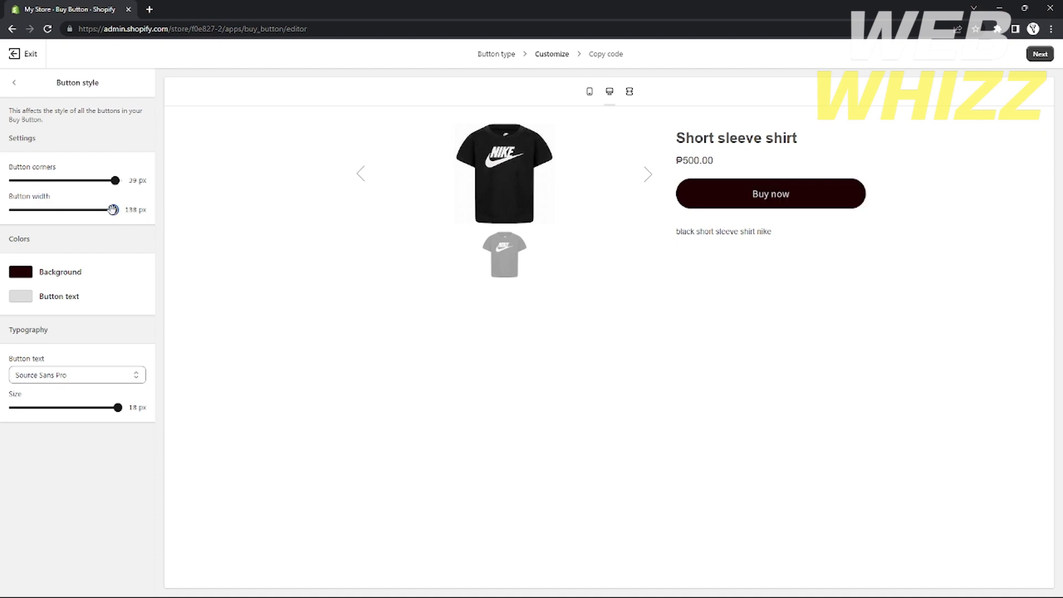
{"action": "left_click_drag", "start_coordinate": [113, 209], "coordinate": [91, 211]}
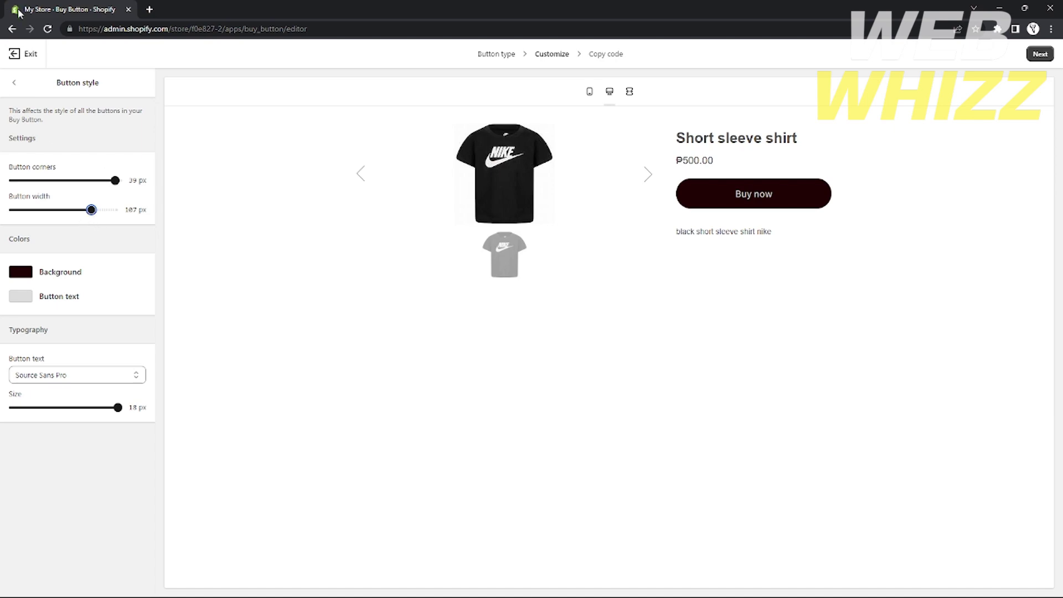
Step: Darken the button background colour and keep light grey text after trying red
{"action": "left_click", "coordinate": [21, 272]}
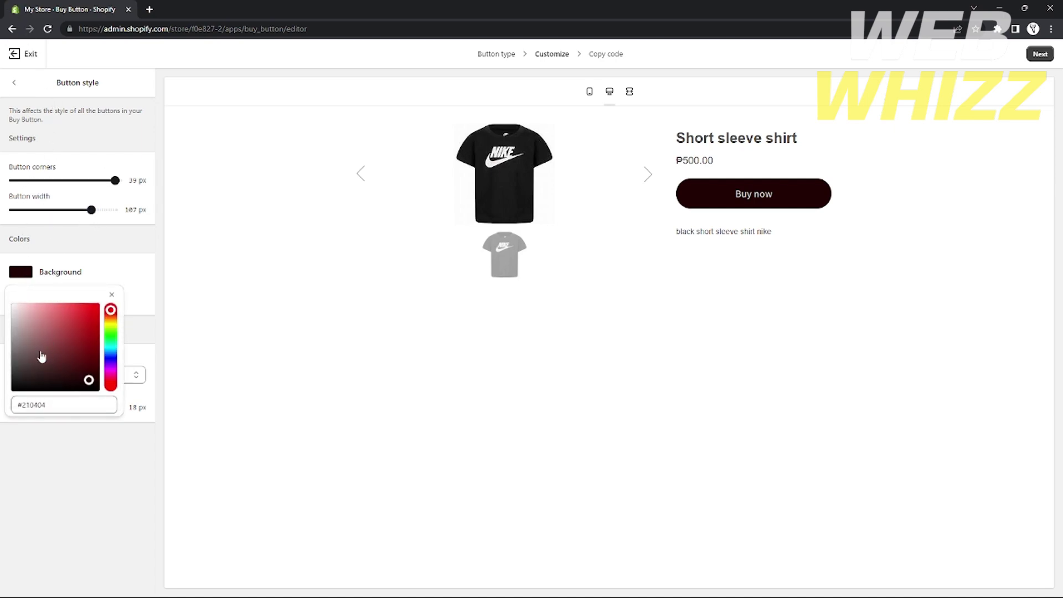
{"action": "mouse_move", "coordinate": [88, 378]}
{"action": "left_mouse_down"}
{"action": "mouse_move", "coordinate": [74, 308]}
{"action": "mouse_move", "coordinate": [84, 316]}
{"action": "mouse_move", "coordinate": [14, 325]}
{"action": "mouse_move", "coordinate": [14, 311]}
{"action": "mouse_move", "coordinate": [90, 390]}
{"action": "left_mouse_up"}
{"action": "left_click", "coordinate": [112, 298]}
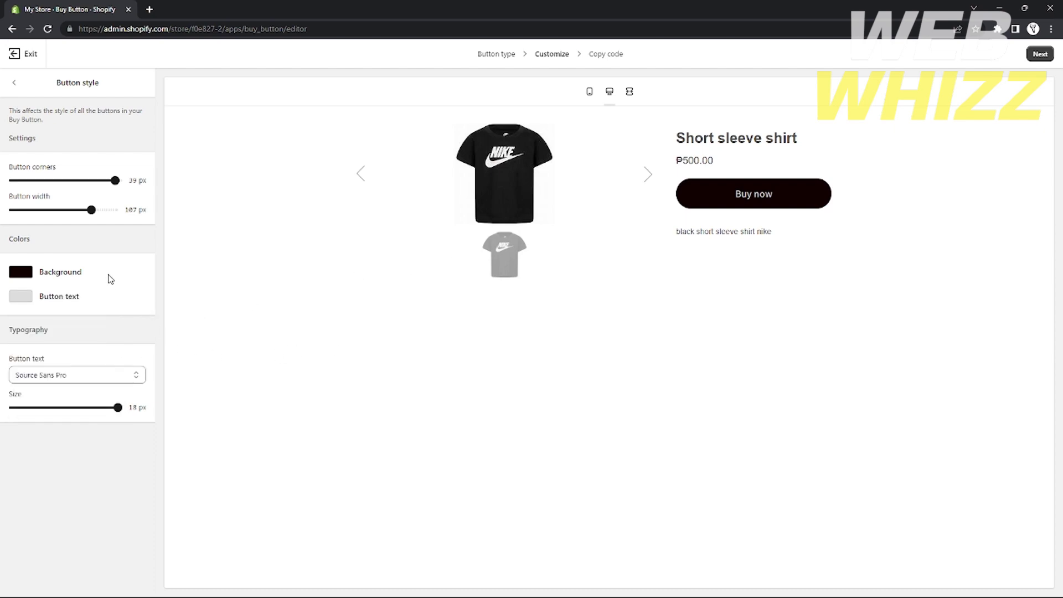
{"action": "left_click", "coordinate": [63, 309]}
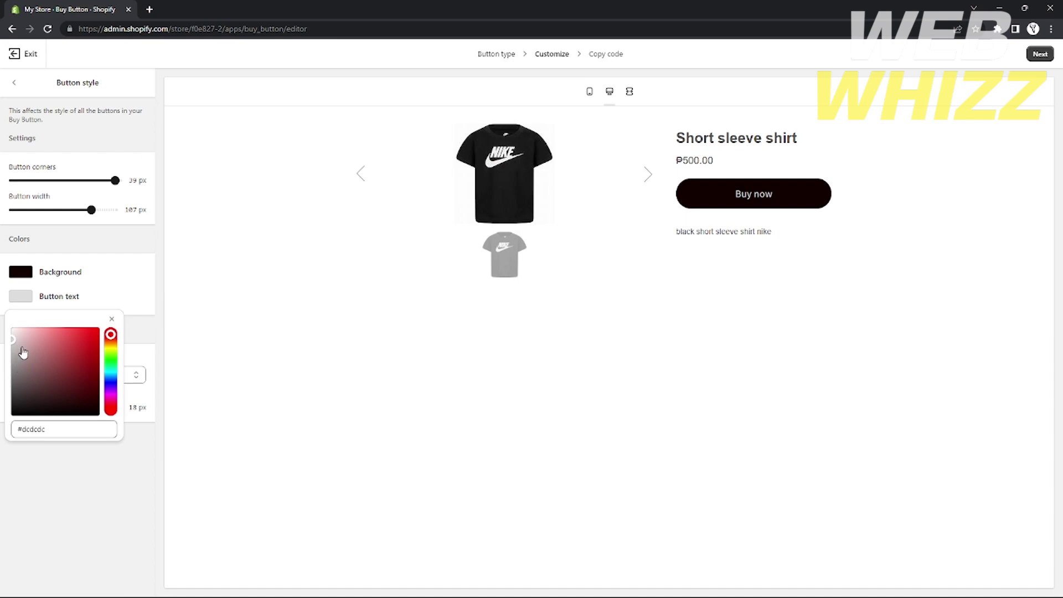
{"action": "mouse_move", "coordinate": [22, 339]}
{"action": "left_mouse_down"}
{"action": "mouse_move", "coordinate": [84, 338]}
{"action": "mouse_move", "coordinate": [65, 411]}
{"action": "mouse_move", "coordinate": [36, 354]}
{"action": "mouse_move", "coordinate": [10, 335]}
{"action": "left_mouse_up"}
{"action": "left_click", "coordinate": [303, 303]}
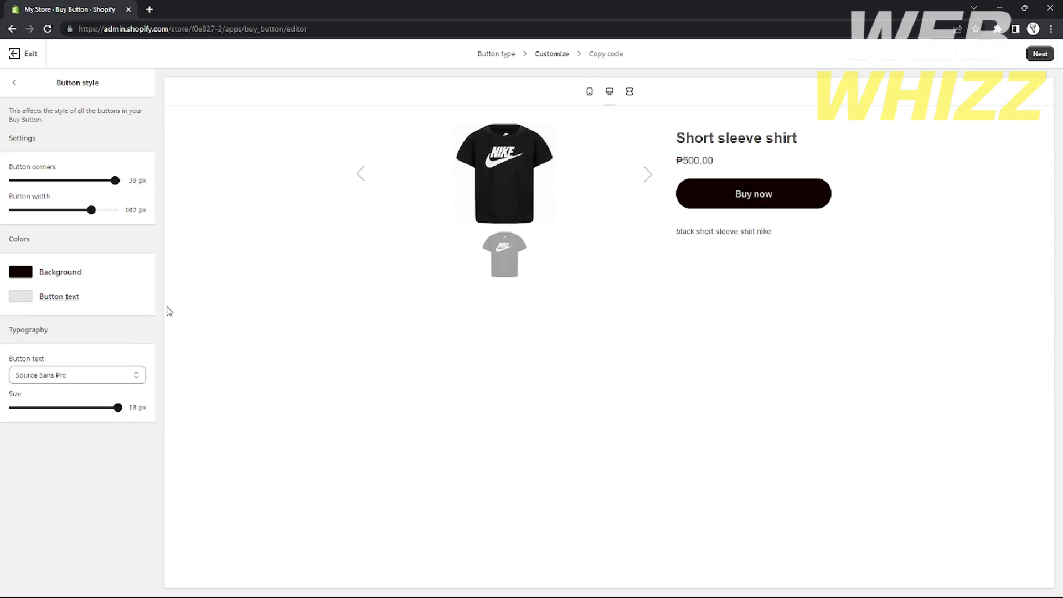
Step: Try Old Standard Bold, Lora Bold and Crimson Text fonts on the button text
{"action": "left_click", "coordinate": [80, 381]}
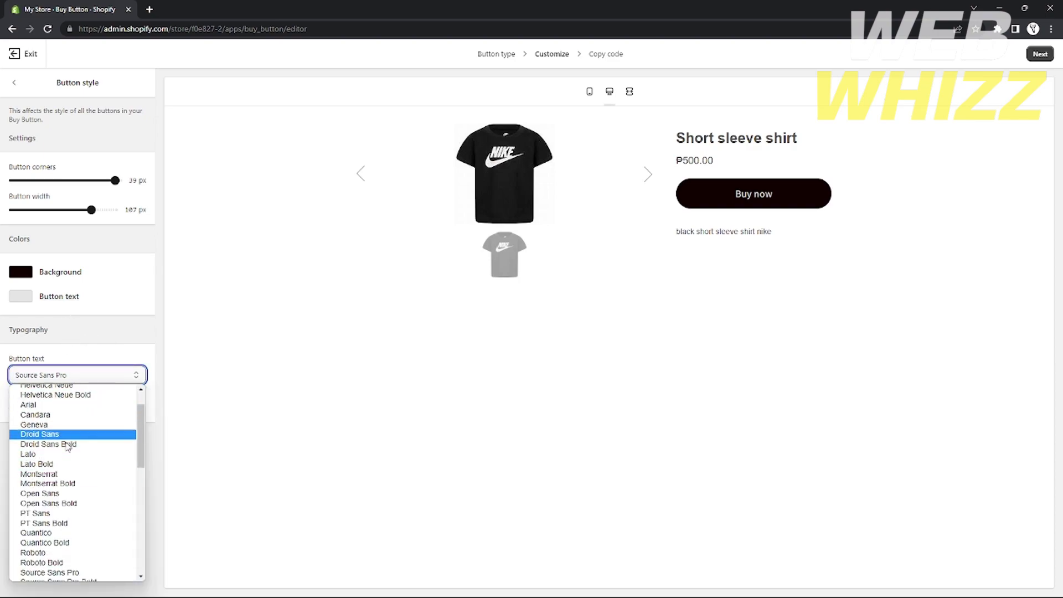
{"action": "scroll", "coordinate": [61, 487], "scroll_direction": "down", "scroll_amount": 4}
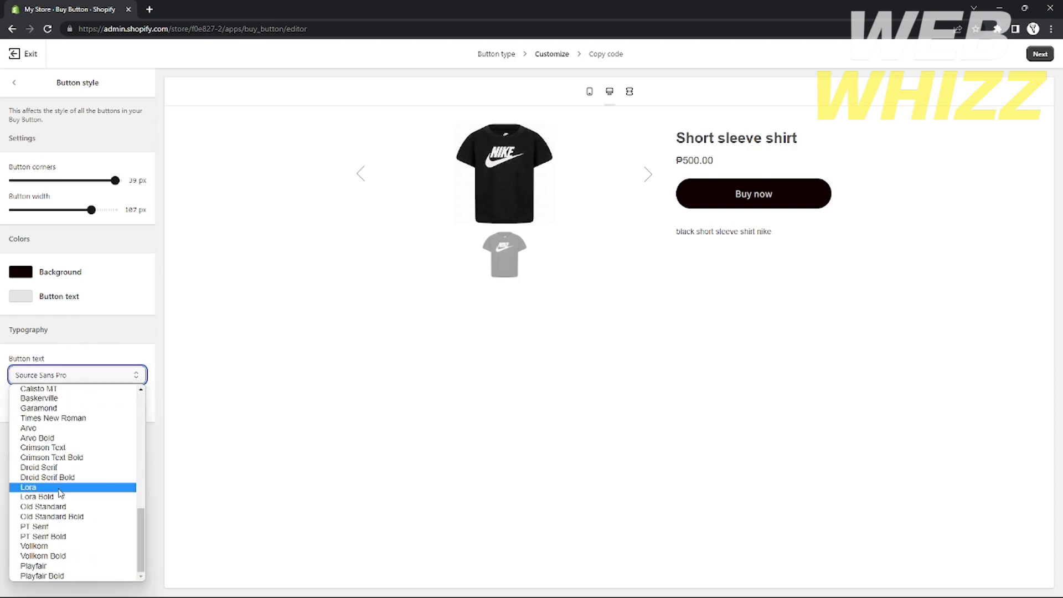
{"action": "left_click", "coordinate": [65, 521]}
{"action": "left_click", "coordinate": [68, 375]}
{"action": "scroll", "coordinate": [76, 496], "scroll_direction": "down", "scroll_amount": 2}
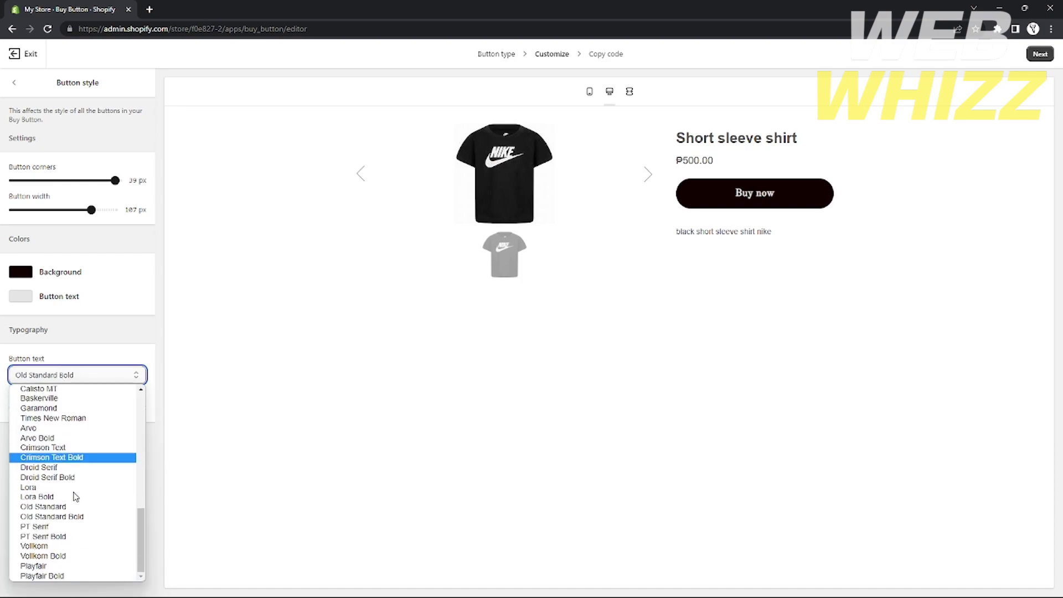
{"action": "left_click", "coordinate": [76, 496]}
{"action": "left_click", "coordinate": [65, 375]}
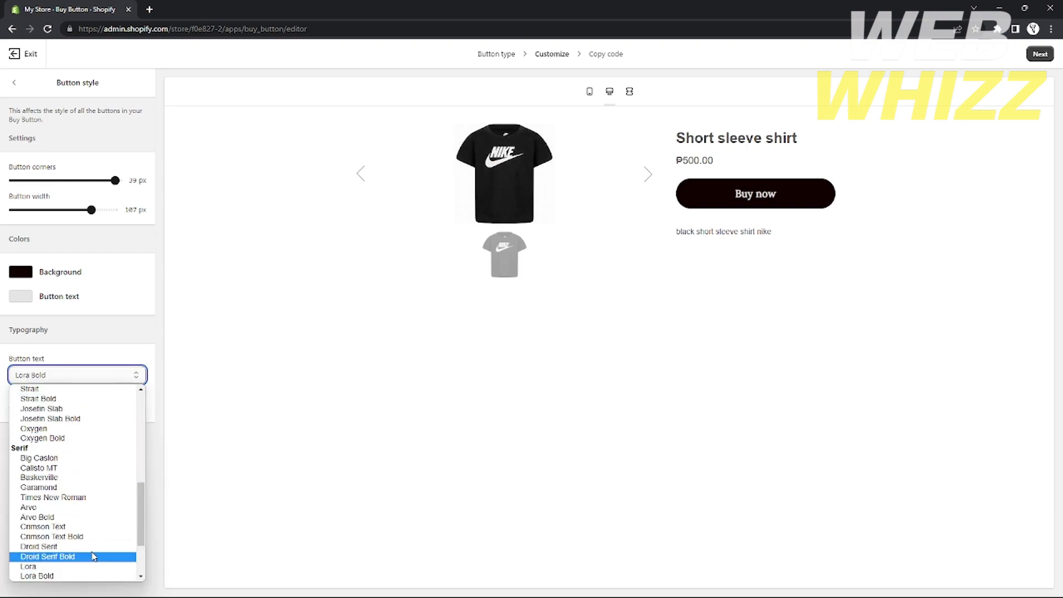
{"action": "left_click", "coordinate": [72, 527]}
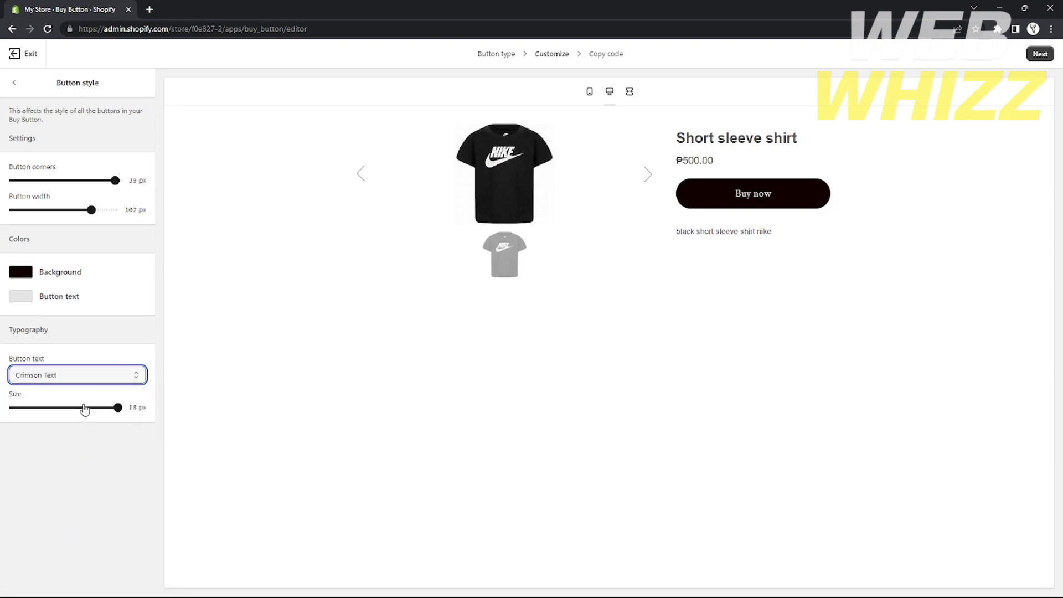
Step: Set the button text font to Candara at 18 px and preview in wider display mode
{"action": "left_click", "coordinate": [83, 375]}
{"action": "scroll", "coordinate": [67, 531], "scroll_direction": "down", "scroll_amount": 1}
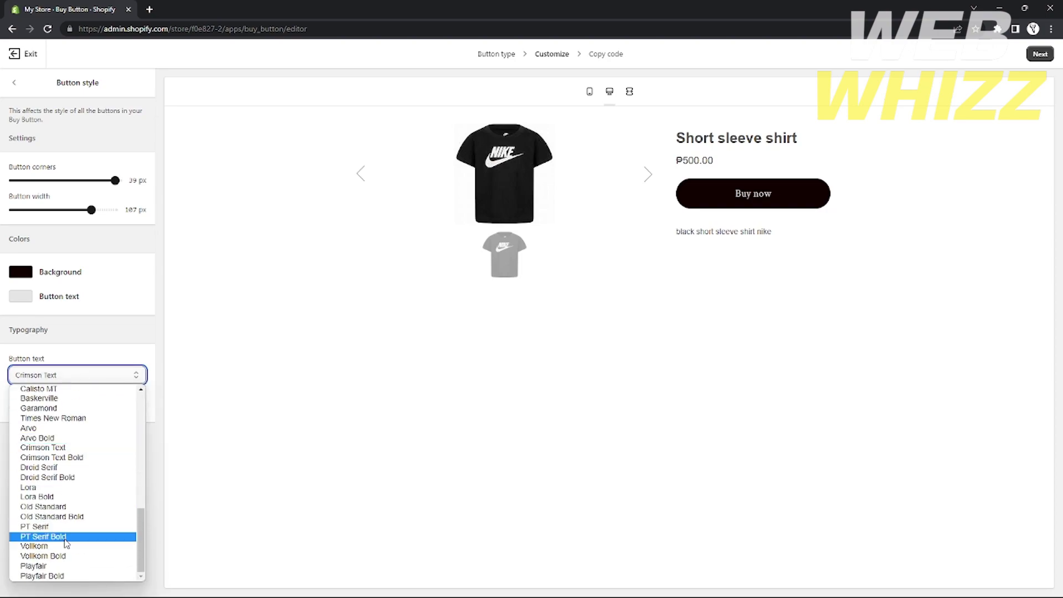
{"action": "scroll", "coordinate": [67, 540], "scroll_direction": "up", "scroll_amount": 5}
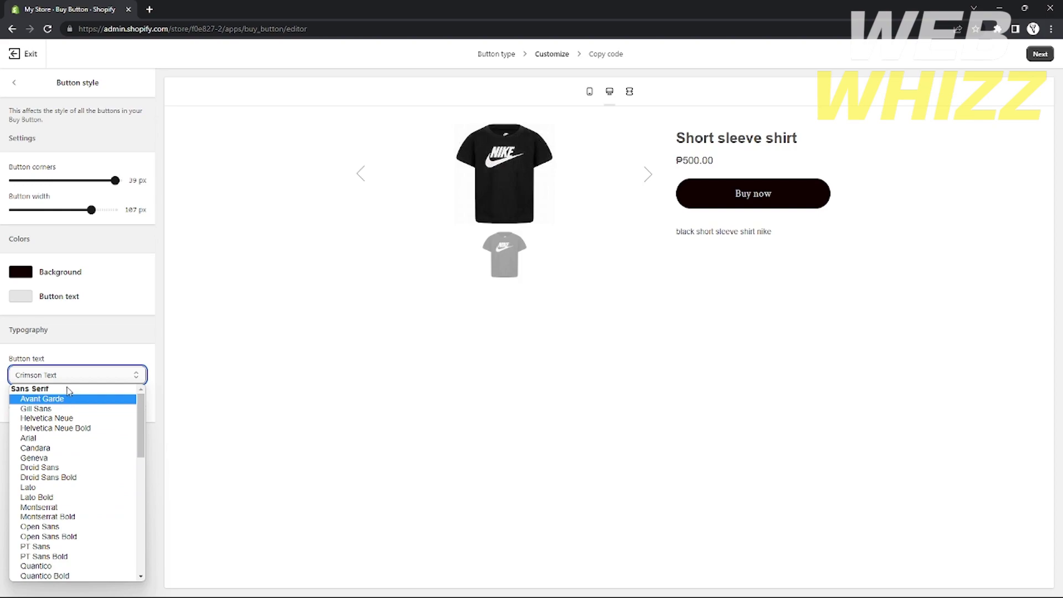
{"action": "left_click", "coordinate": [65, 448]}
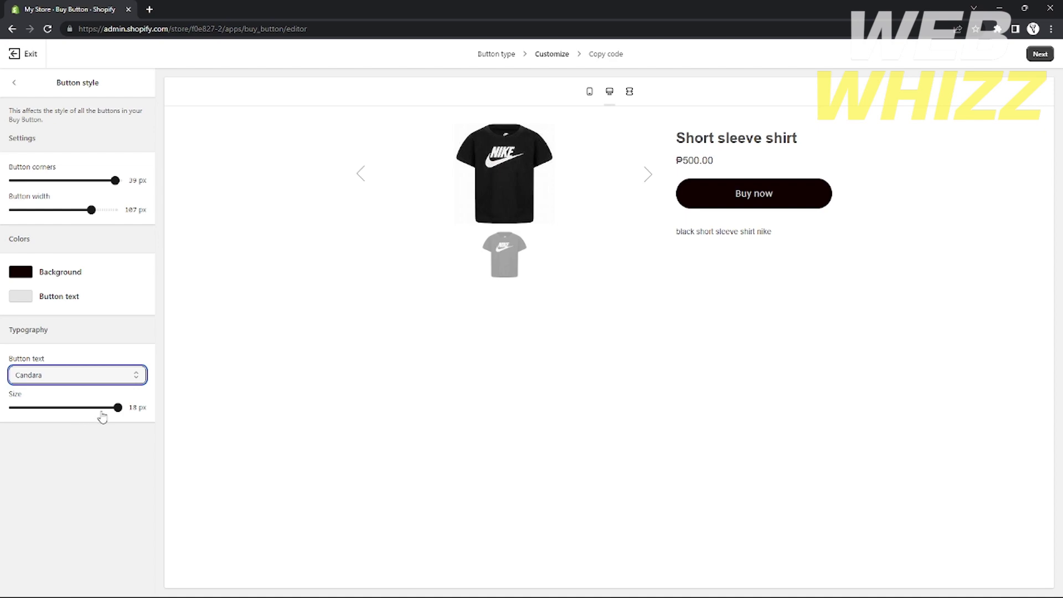
{"action": "left_click_drag", "start_coordinate": [115, 408], "coordinate": [181, 427]}
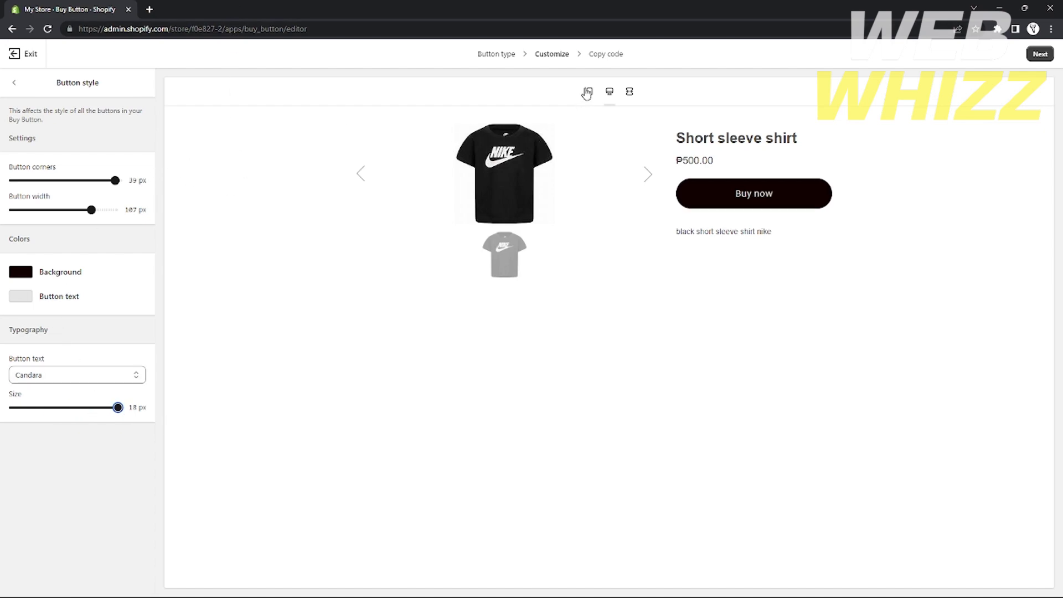
{"action": "left_click", "coordinate": [630, 92]}
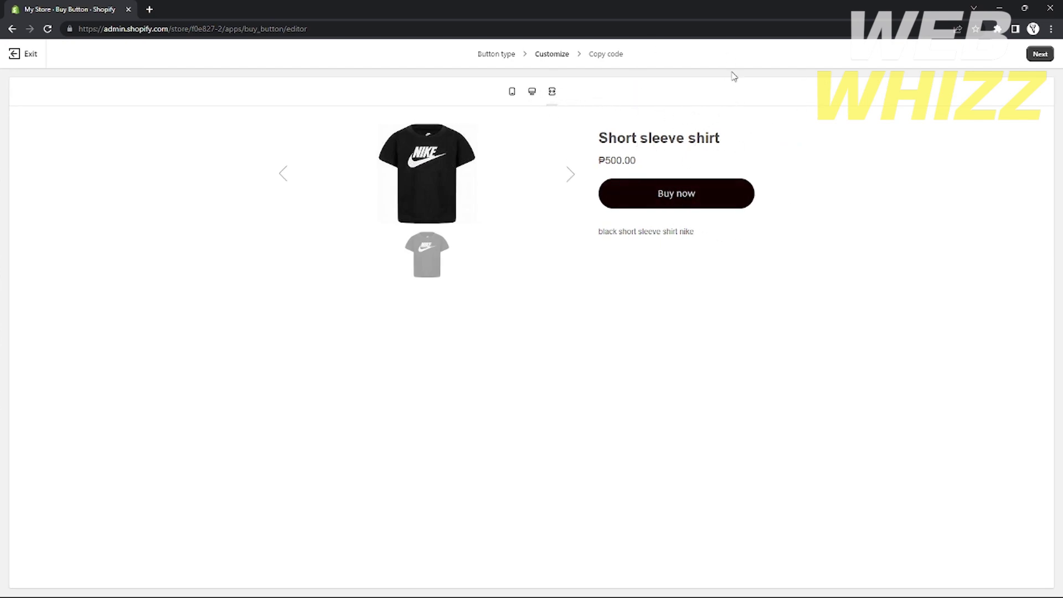
Step: Copy the Short sleeve shirt Buy Button embed code and exit the editor
{"action": "left_click", "coordinate": [1040, 54]}
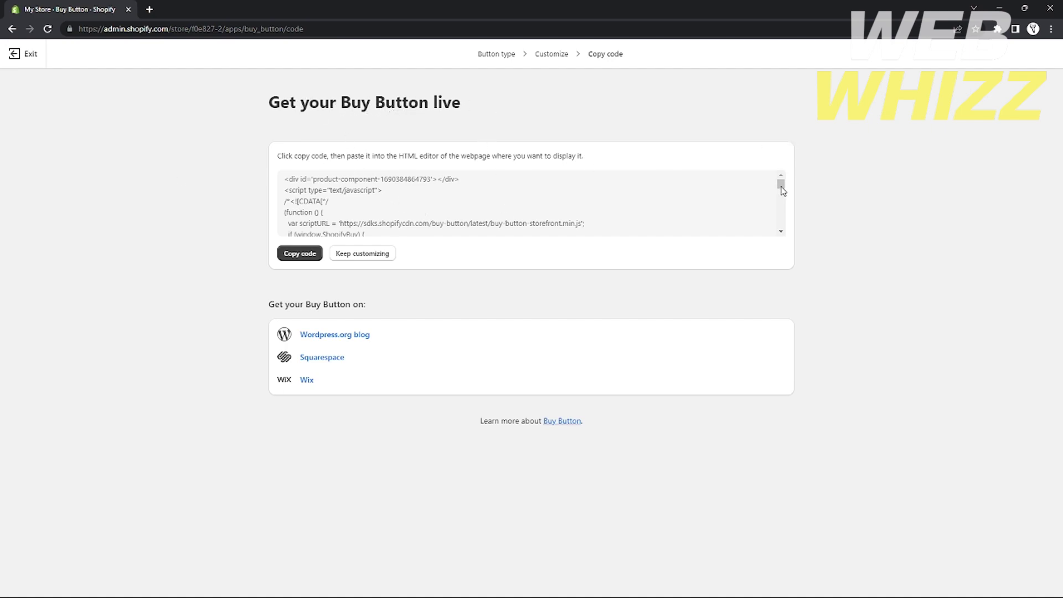
{"action": "mouse_move", "coordinate": [783, 190]}
{"action": "left_mouse_down"}
{"action": "mouse_move", "coordinate": [781, 221]}
{"action": "mouse_move", "coordinate": [780, 185]}
{"action": "left_mouse_up"}
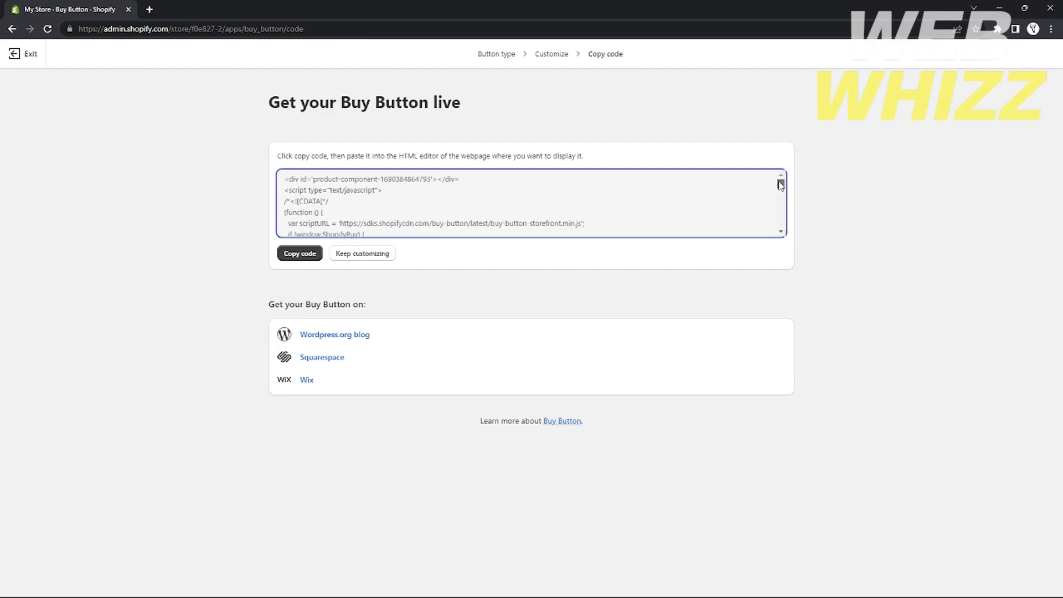
{"action": "mouse_move", "coordinate": [781, 185]}
{"action": "left_mouse_down"}
{"action": "mouse_move", "coordinate": [781, 221]}
{"action": "mouse_move", "coordinate": [783, 173]}
{"action": "left_mouse_up"}
{"action": "left_click", "coordinate": [300, 255]}
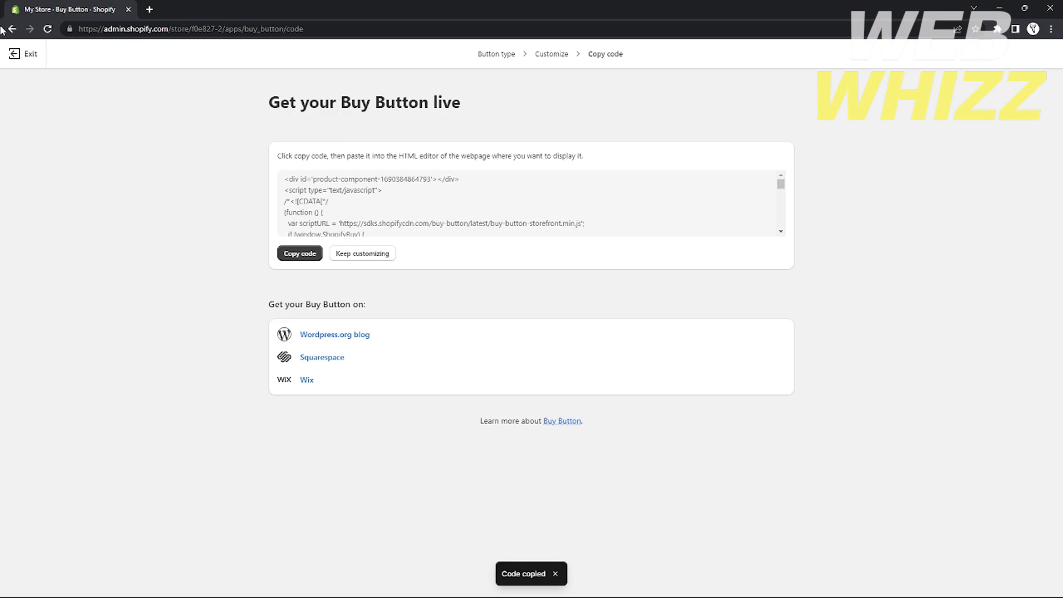
{"action": "left_click", "coordinate": [16, 54]}
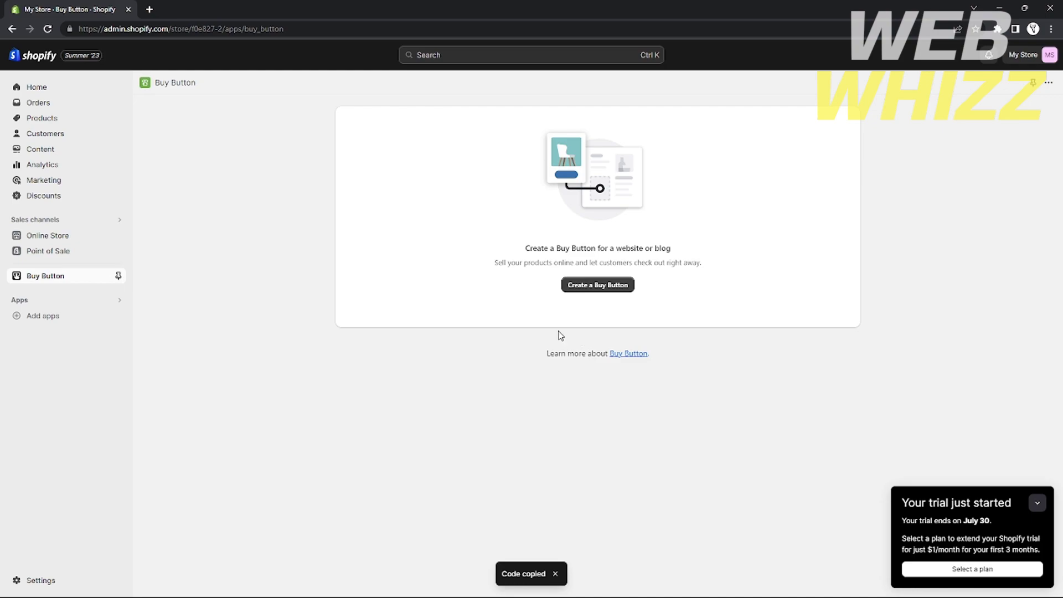
Step: Start a new page from Online Store > Pages with Add page
{"action": "left_click", "coordinate": [49, 238]}
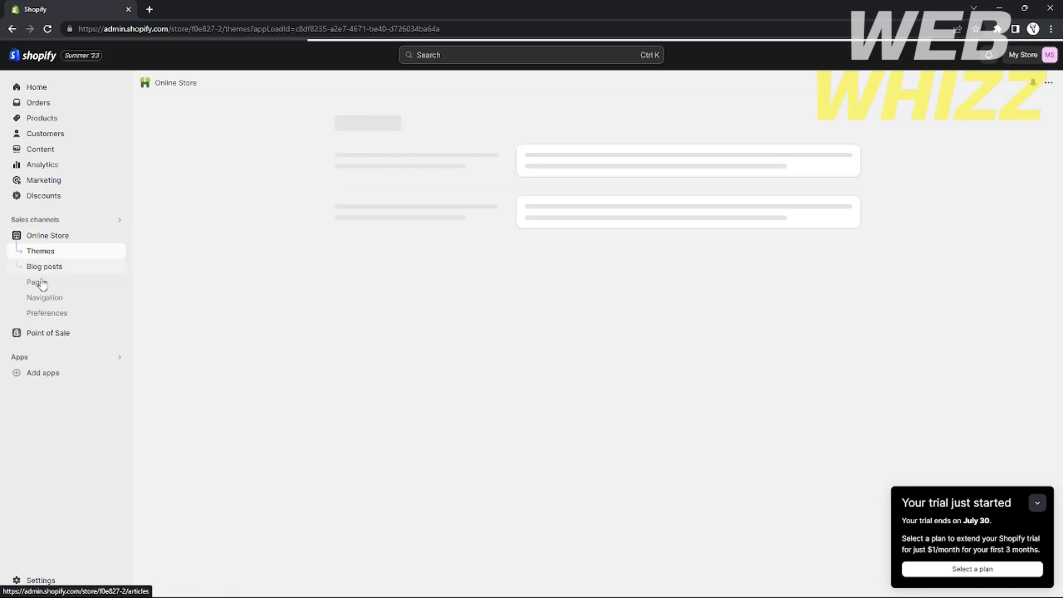
{"action": "left_click", "coordinate": [40, 284]}
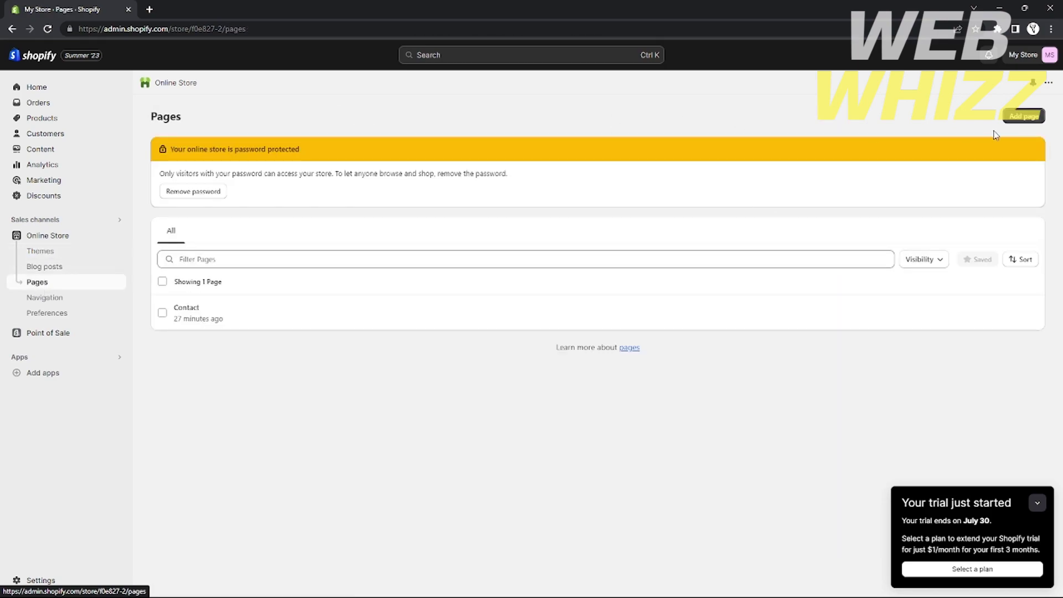
{"action": "left_click", "coordinate": [1024, 117]}
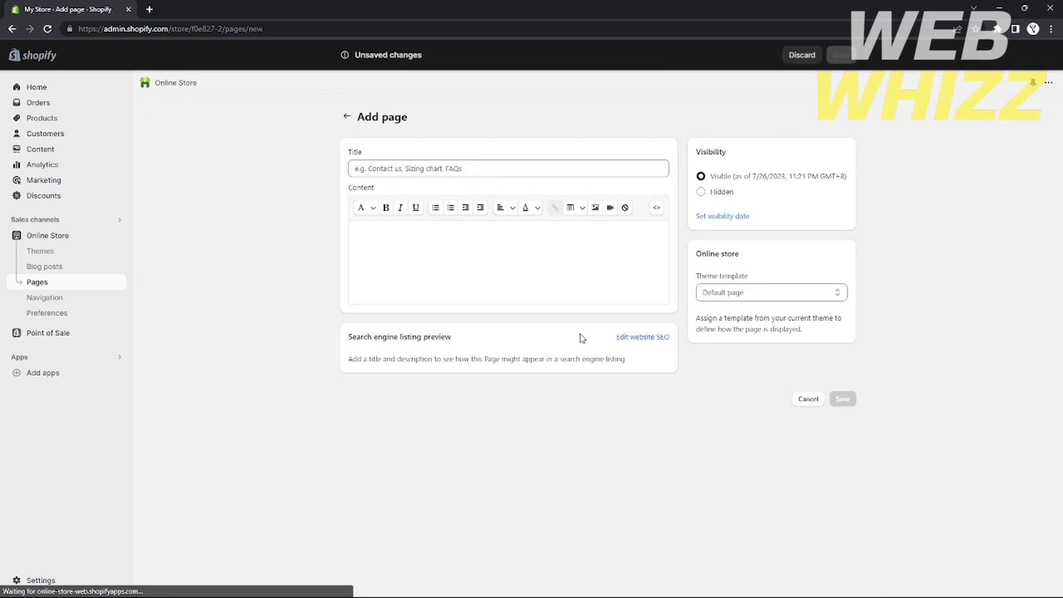
{"action": "left_click", "coordinate": [421, 168]}
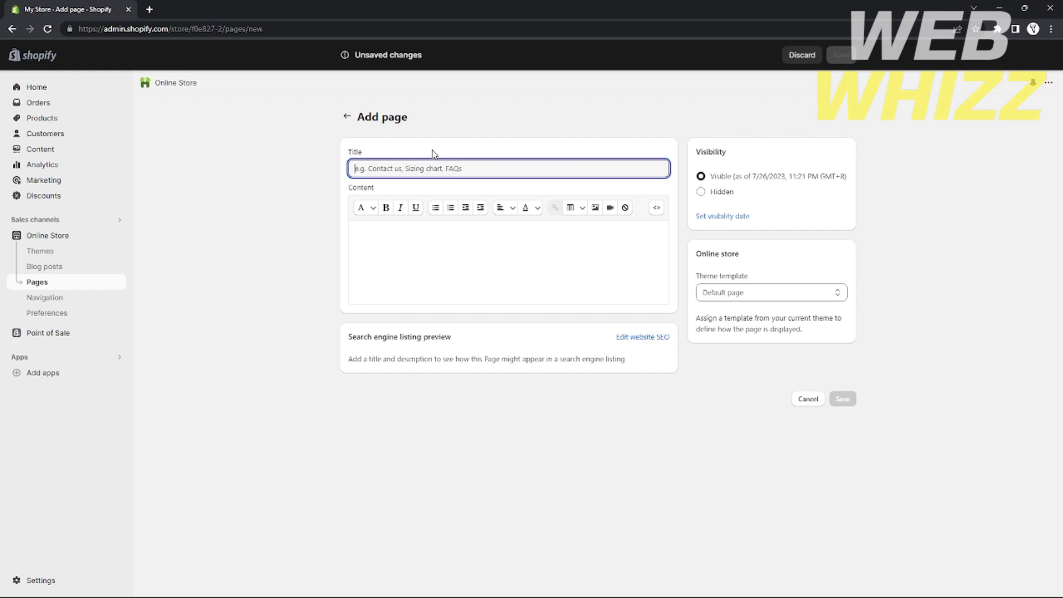
Step: Enter the title 'T shirt Black Men Nike Buy Now!' and a one-line content description
{"action": "type", "text": "T-shirt Black Men Nike Buy Now!"}
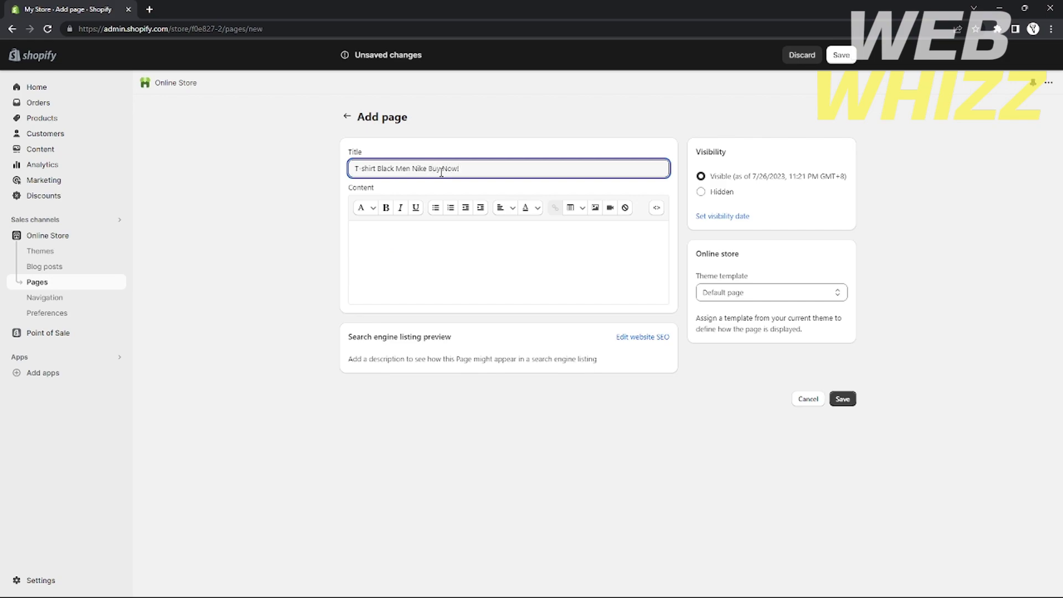
{"action": "left_click", "coordinate": [461, 224]}
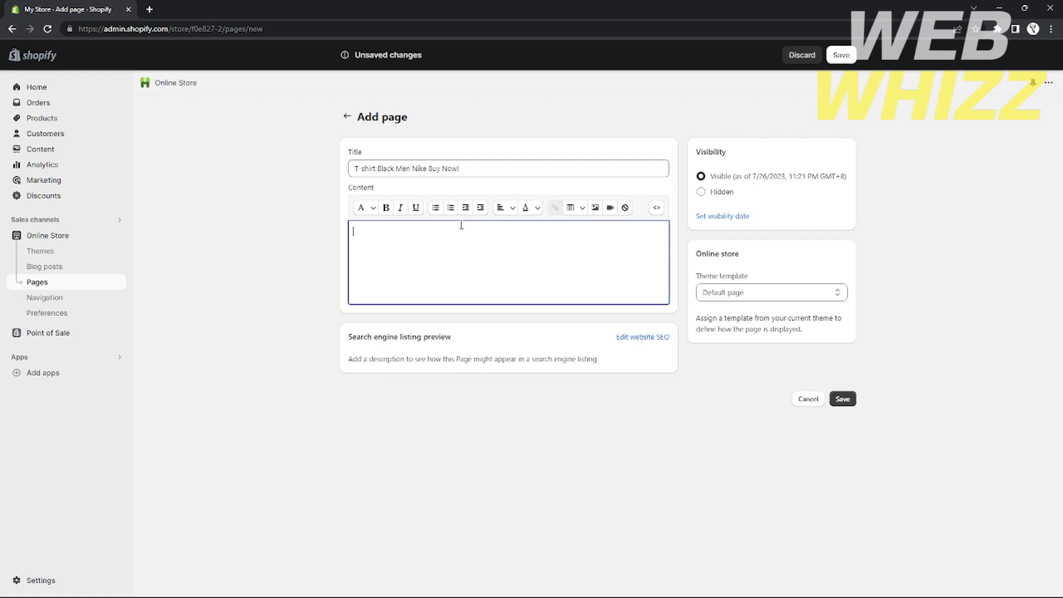
{"action": "left_click", "coordinate": [657, 207]}
{"action": "left_click", "coordinate": [657, 207]}
{"action": "left_click", "coordinate": [392, 239]}
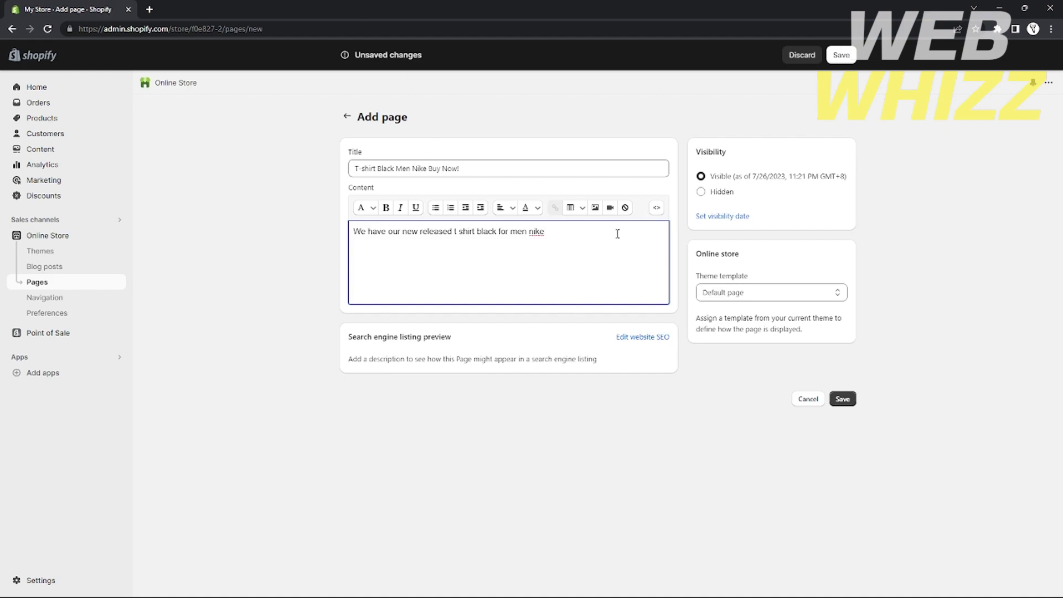
Step: Paste the Buy Button embed code into the page's HTML source and save 'T-shirt Black Men Nike Buy Now!'
{"action": "left_click", "coordinate": [657, 207]}
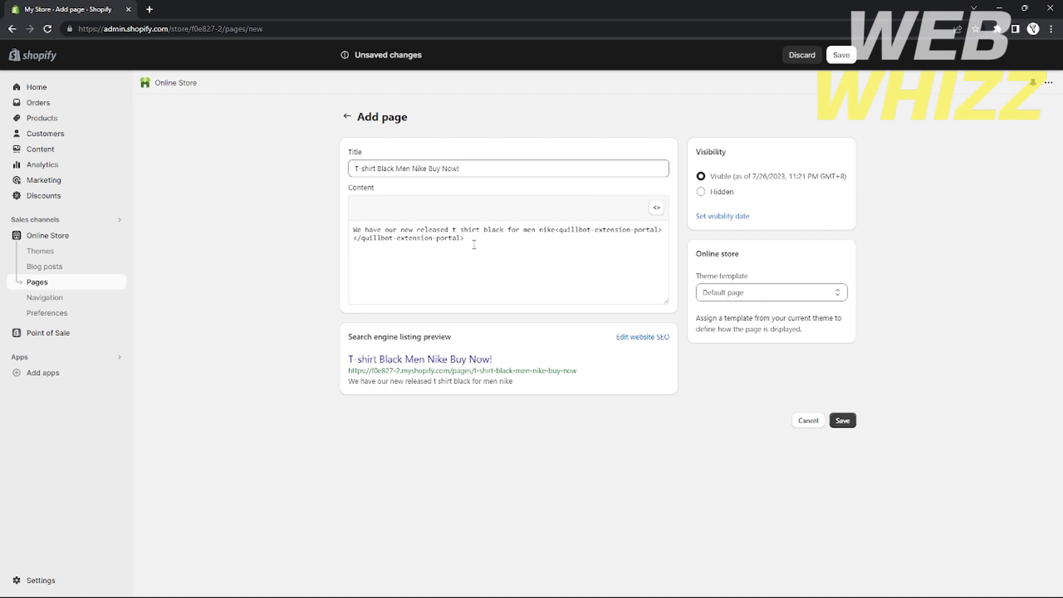
{"action": "left_click", "coordinate": [392, 267]}
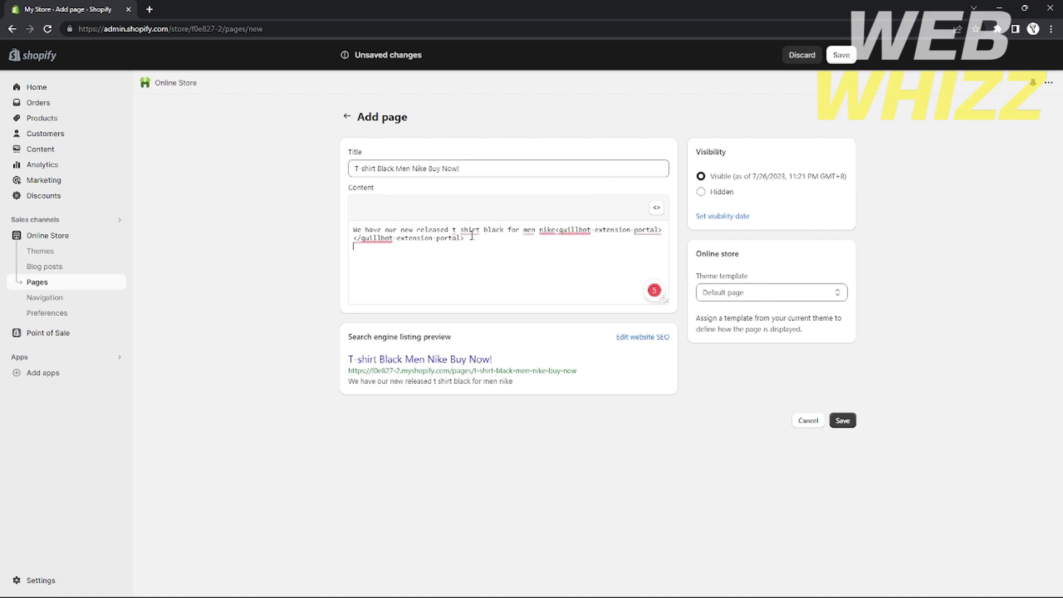
{"action": "key", "text": "ctrl+v"}
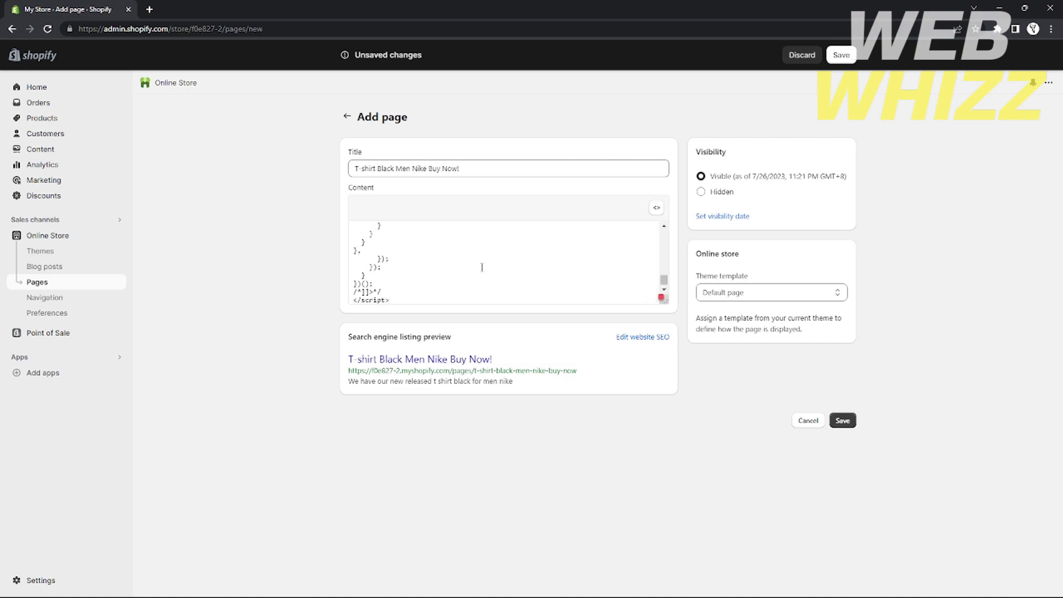
{"action": "scroll", "coordinate": [481, 267], "scroll_direction": "up", "scroll_amount": 10}
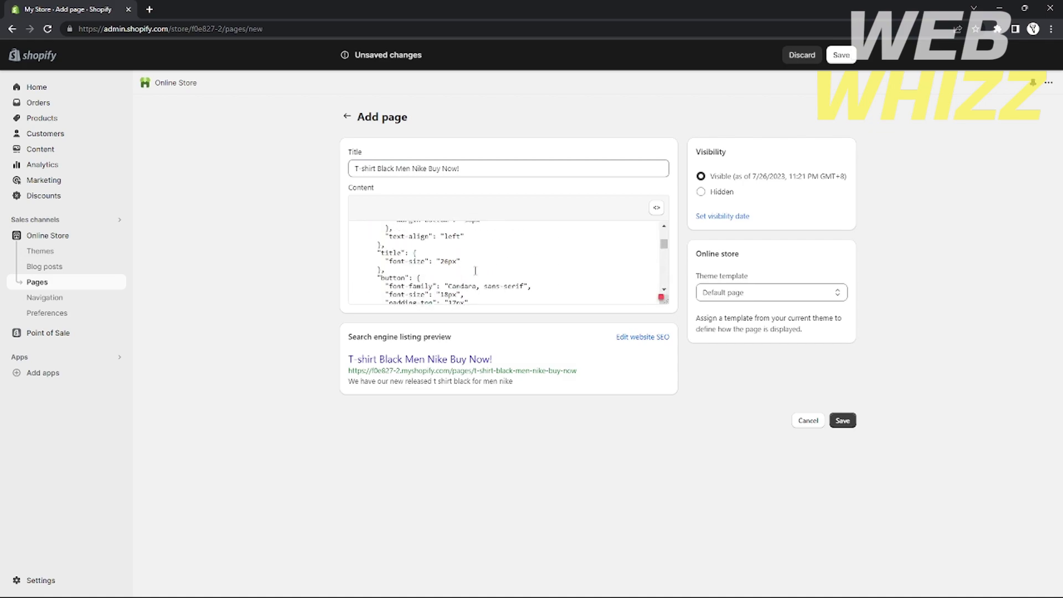
{"action": "scroll", "coordinate": [475, 271], "scroll_direction": "up", "scroll_amount": 5}
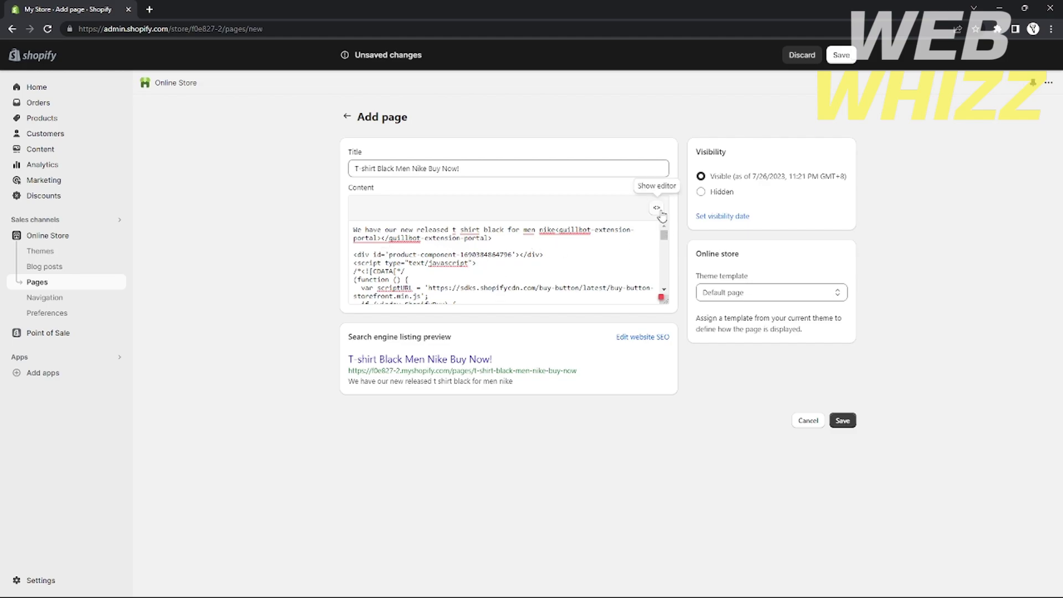
{"action": "left_click", "coordinate": [847, 425]}
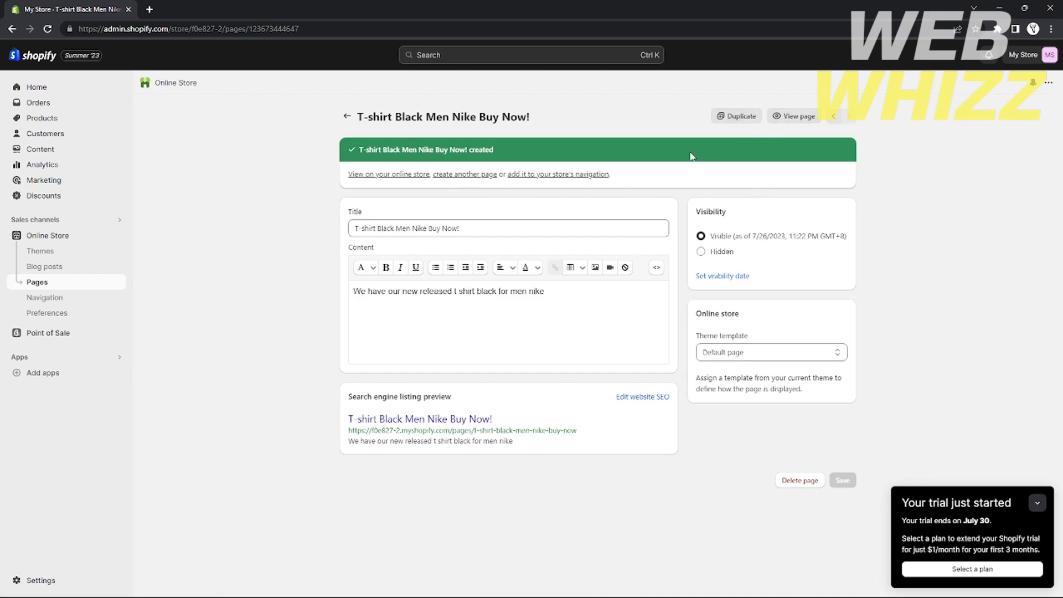
Step: Check the live storefront page shows the Short sleeve shirt Buy Button, then return to the admin editor
{"action": "left_click", "coordinate": [798, 115]}
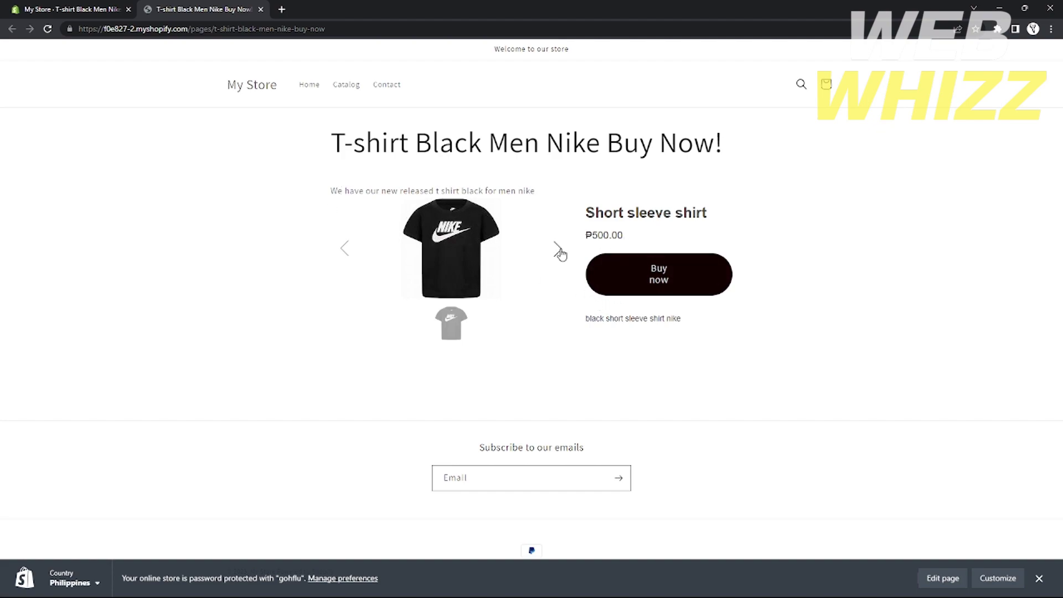
{"action": "left_click_drag", "start_coordinate": [391, 155], "coordinate": [723, 146]}
{"action": "left_click", "coordinate": [753, 159]}
{"action": "left_click", "coordinate": [91, 6]}
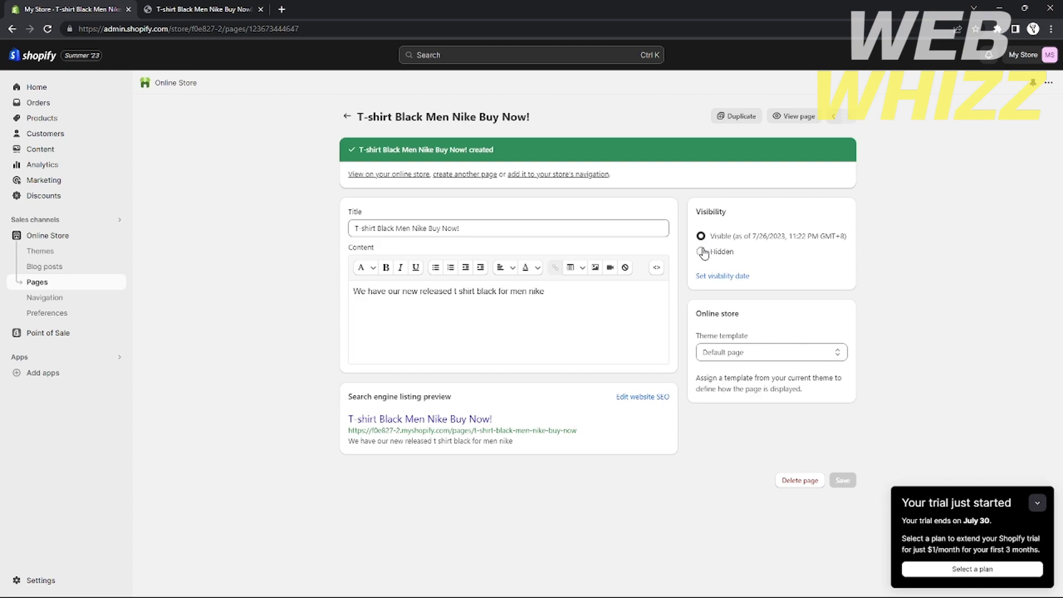
Step: Schedule page visibility for 7/26/2023 at 11:30 PM, then return to the storefront page
{"action": "left_click", "coordinate": [722, 277]}
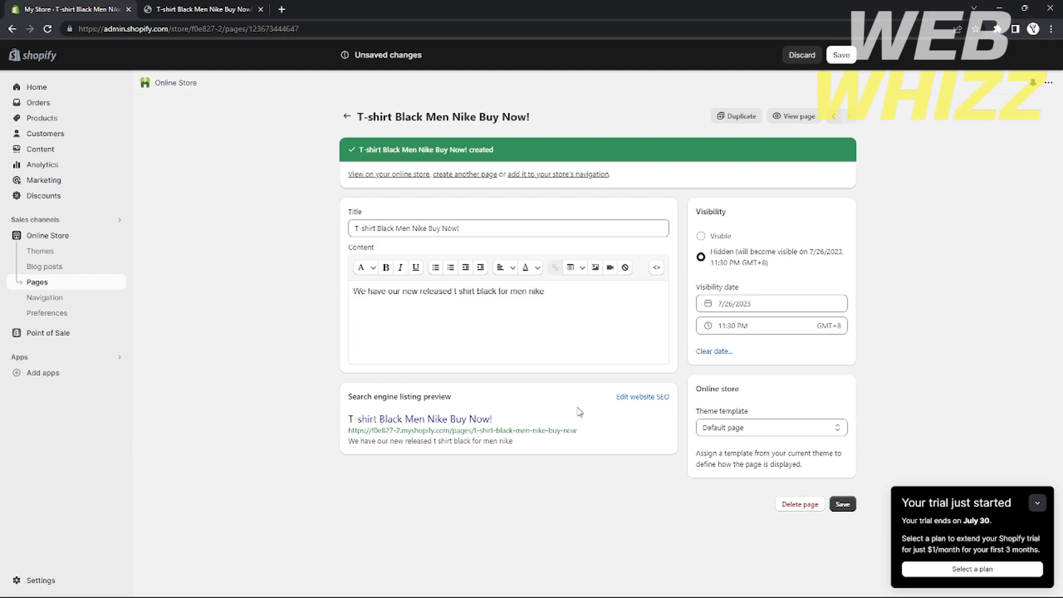
{"action": "left_click", "coordinate": [233, 8]}
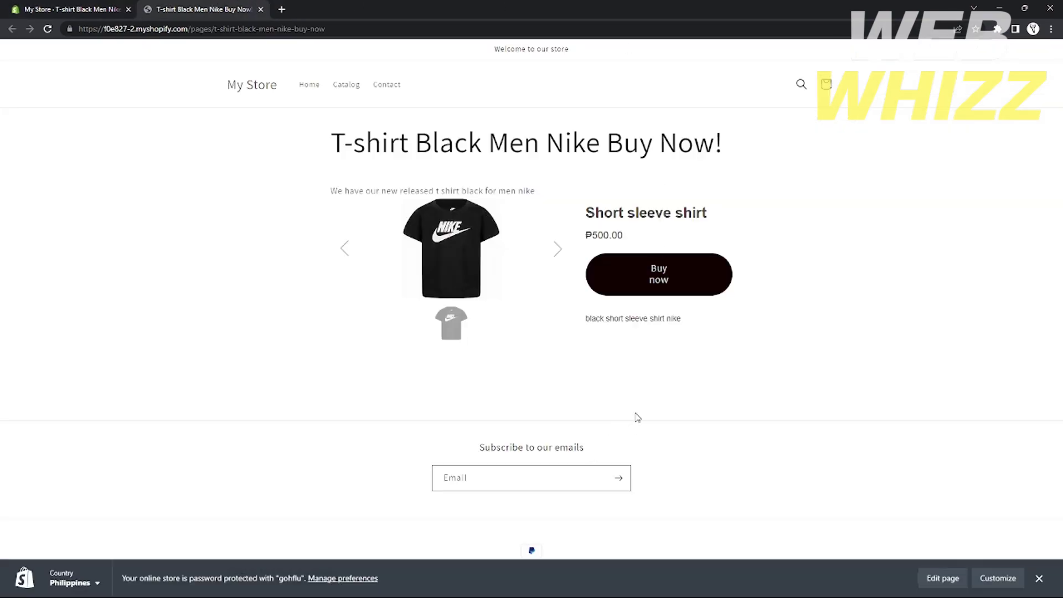